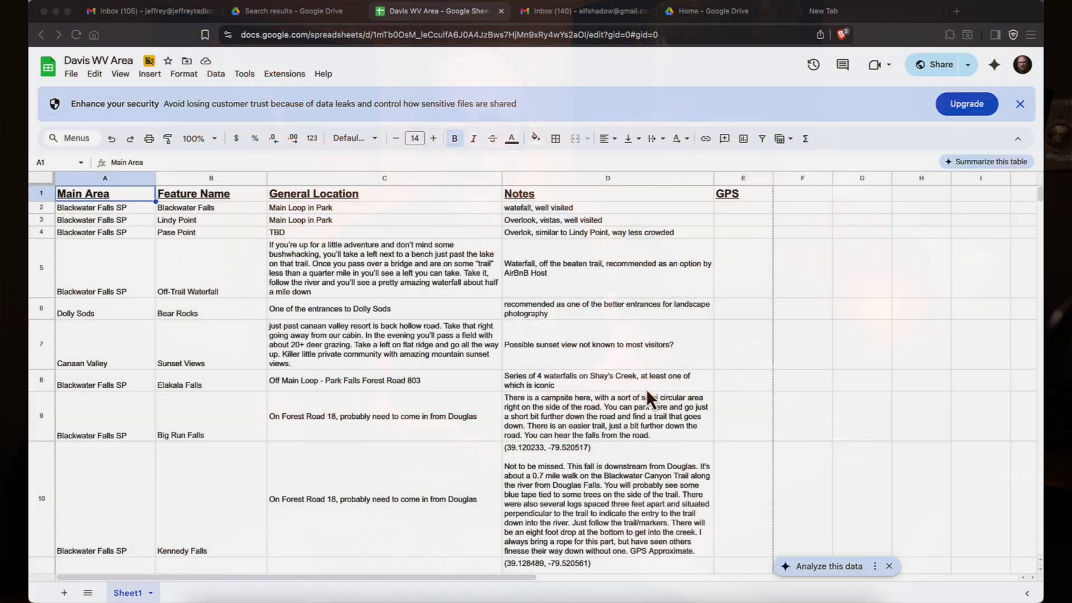
# Read through the feature locations and notes in the Davis WV Area spreadsheet.
pyautogui.scroll(-10, 646, 388)
pyautogui.scroll(-5, 647, 395)
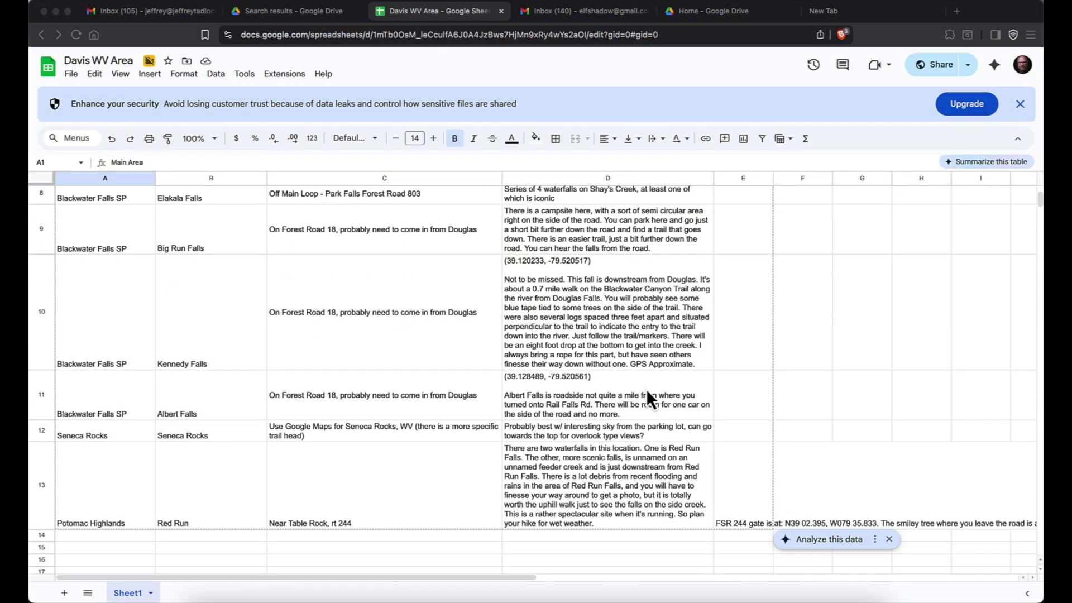
pyautogui.scroll(-4, 646, 391)
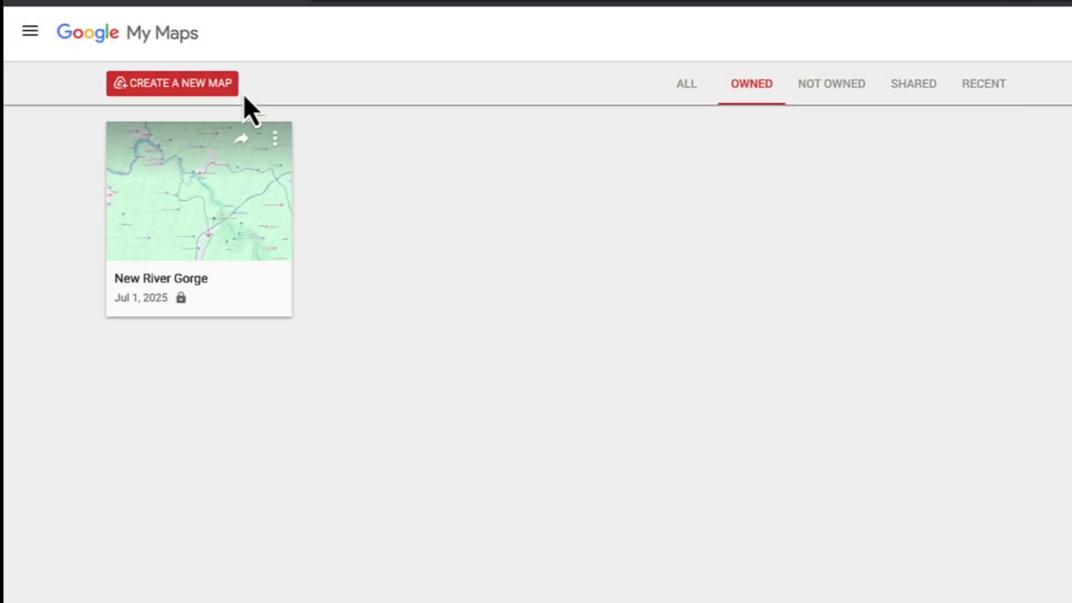
# Switch to Google My Maps and create a new map, agreeing to its upload to Drive.
pyautogui.click(206, 85)
pyautogui.click(974, 518)
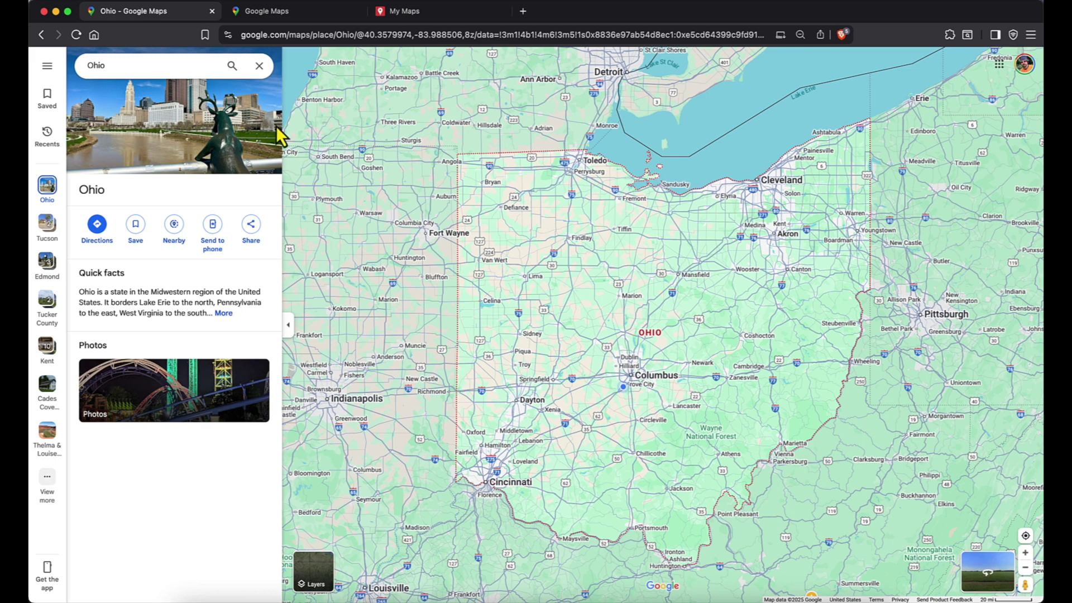
# Switch to Google Maps and open the New River Gorge map from the saved custom maps.
pyautogui.click(48, 67)
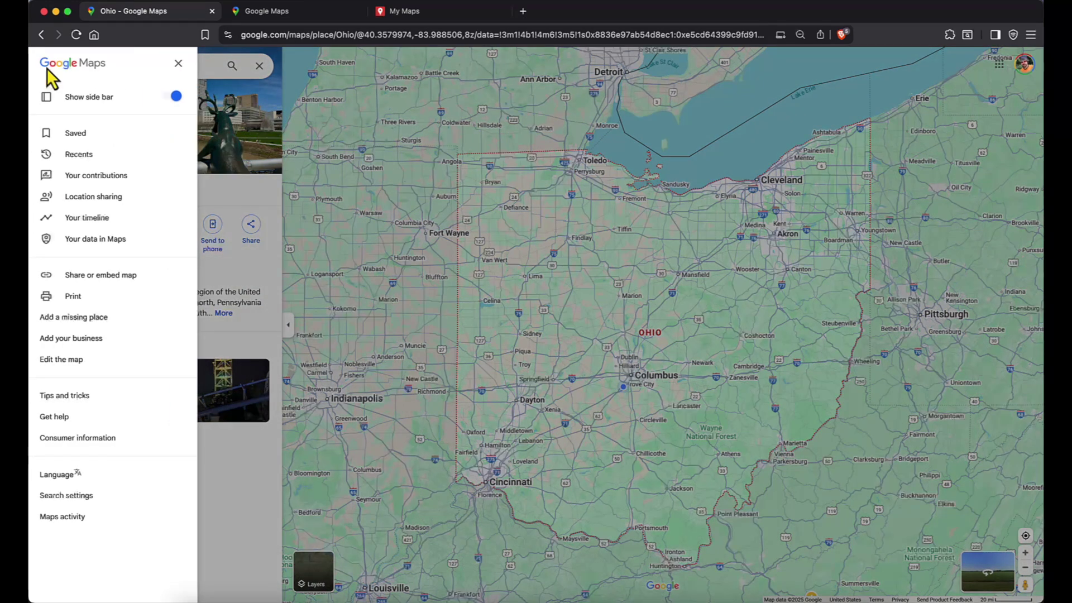
pyautogui.click(73, 135)
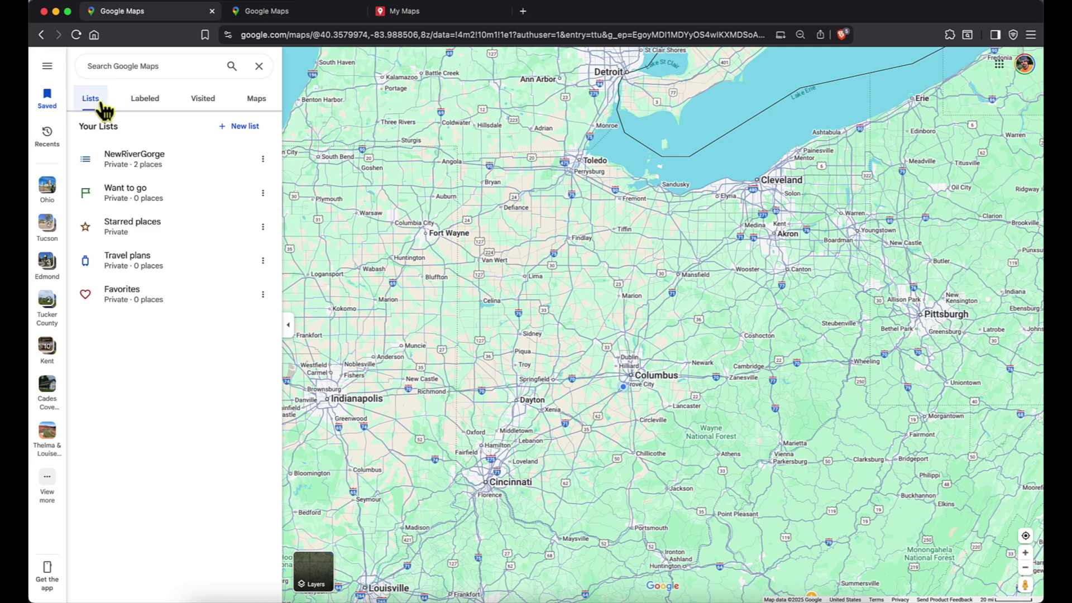
pyautogui.click(256, 105)
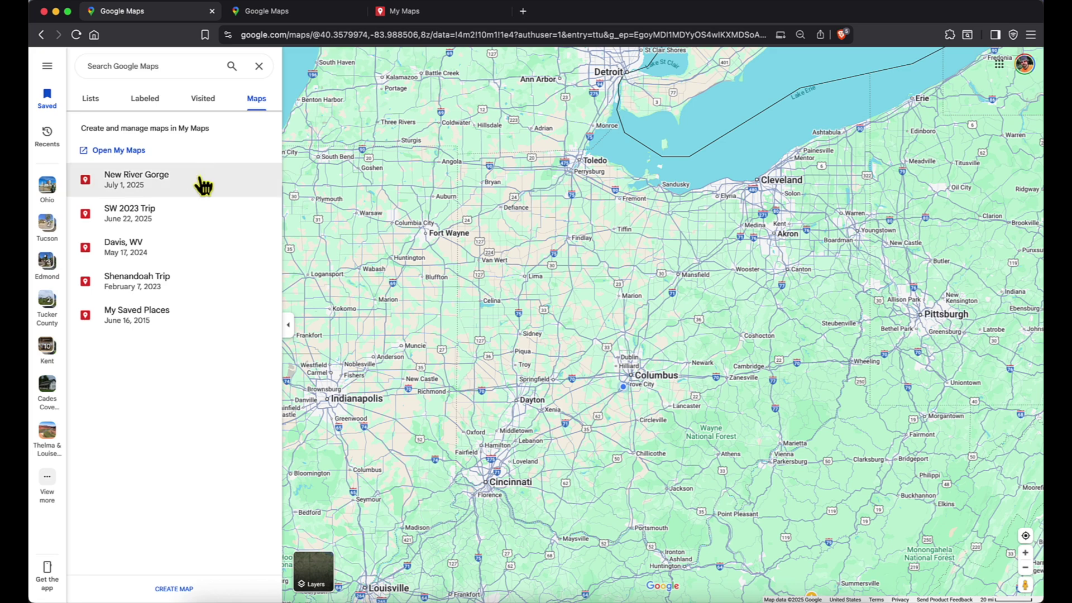
pyautogui.click(143, 181)
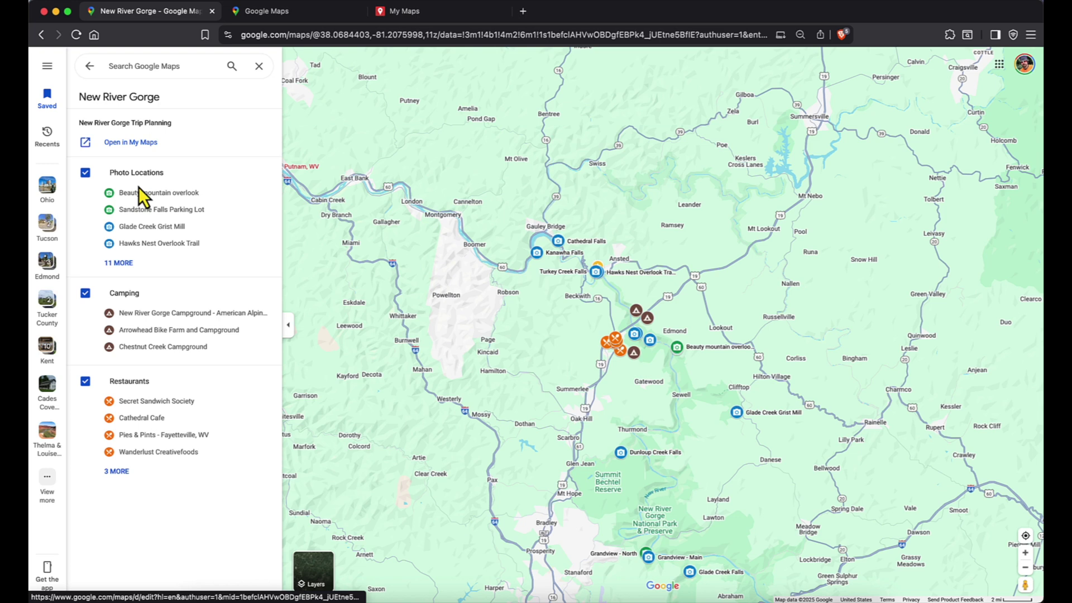
# Expand the full Photo Locations and Restaurants lists of the New River Gorge map and review their entries with the Camping list.
pyautogui.click(119, 262)
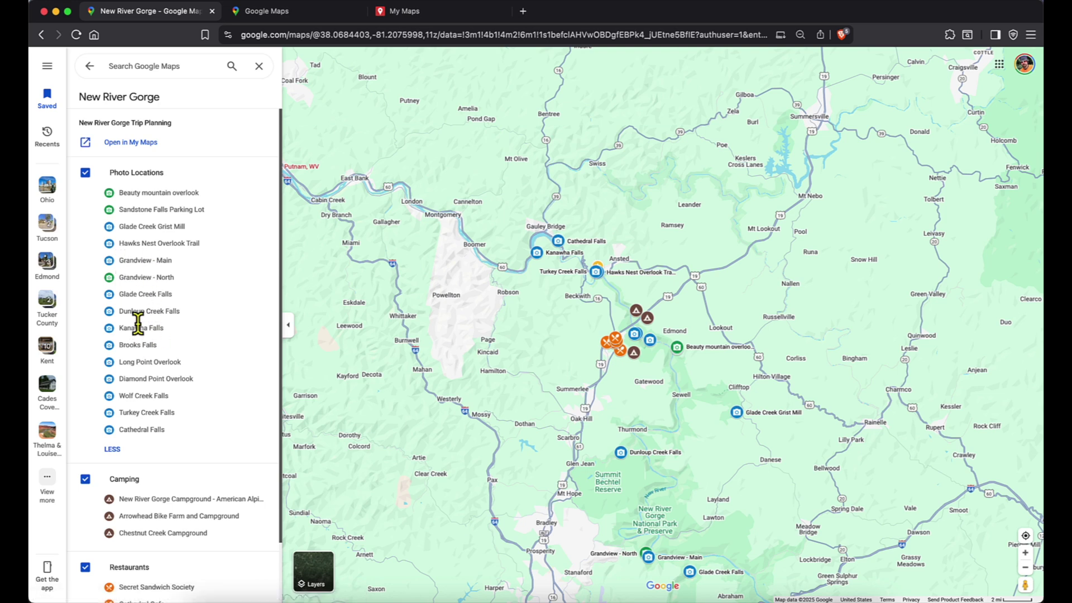
pyautogui.scroll(-2, 142, 368)
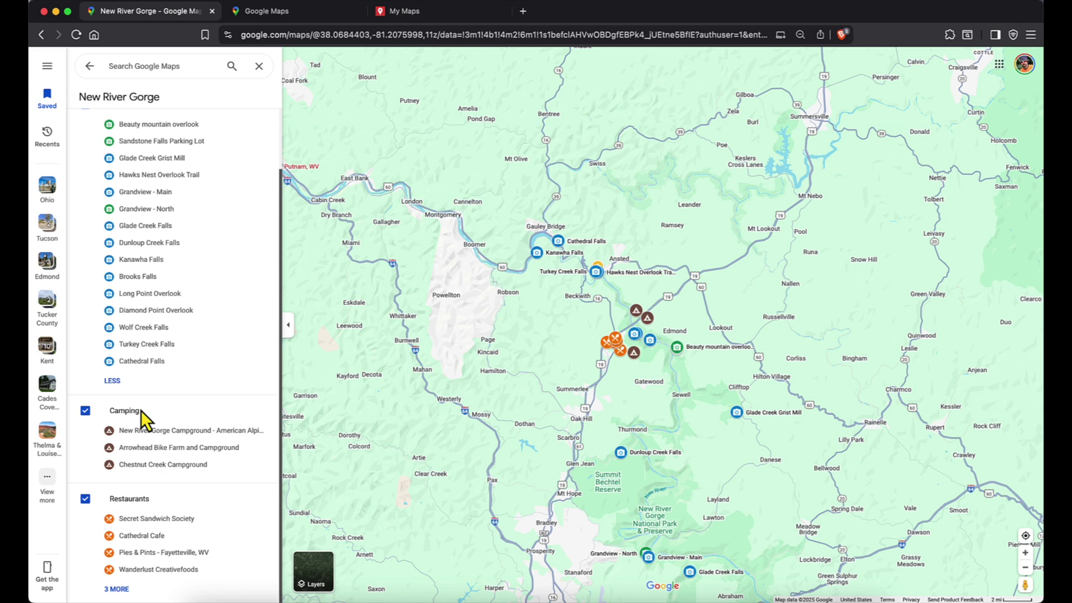
pyautogui.scroll(3, 145, 419)
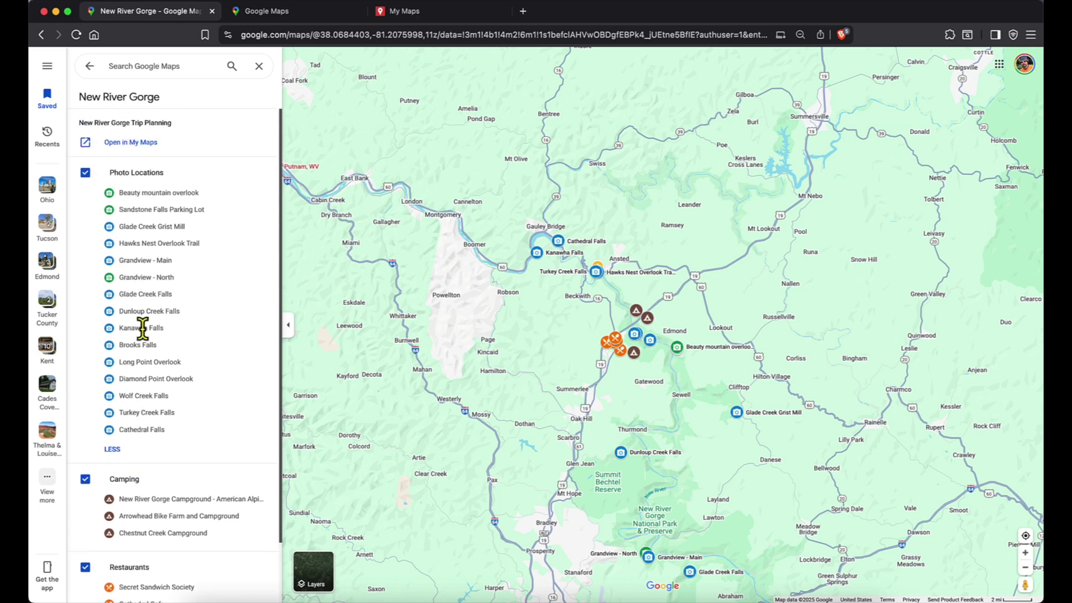
pyautogui.scroll(-3, 143, 330)
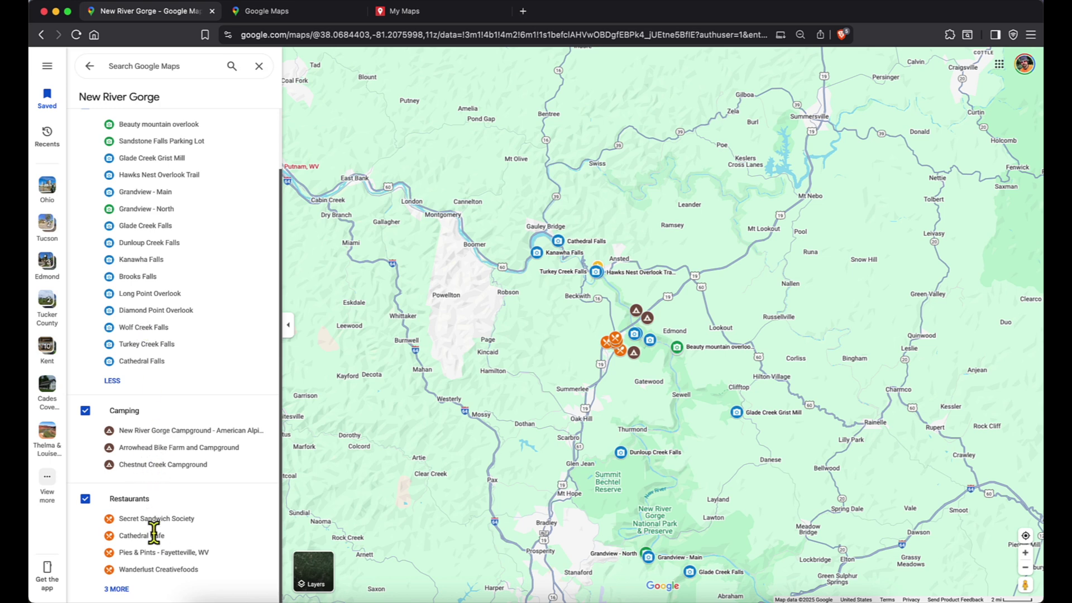
pyautogui.click(117, 591)
pyautogui.scroll(-2, 143, 547)
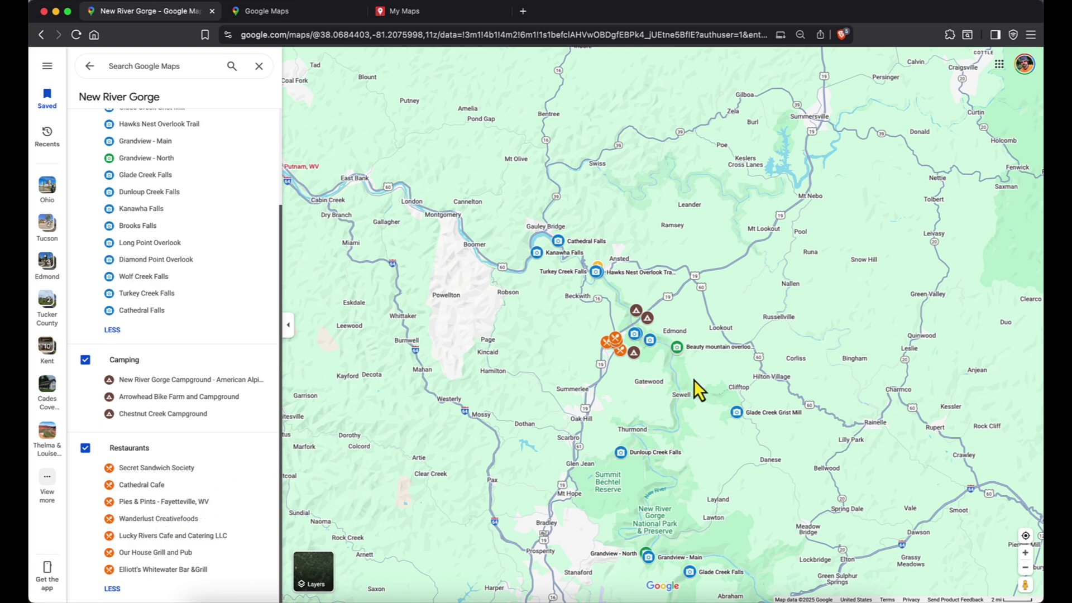
# Examine the photo, camping and restaurant pins around Hawks Nest, the New River Gorge Bridge and Long Point Overlook.
pyautogui.click(1026, 554)
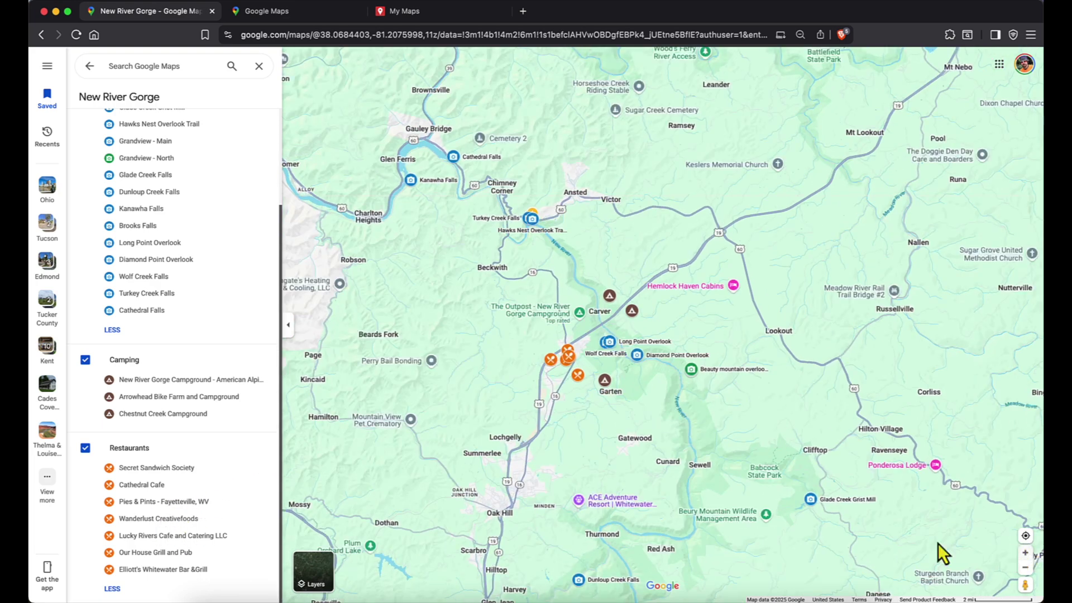
pyautogui.moveTo(701, 388); pyautogui.dragTo(698, 394)
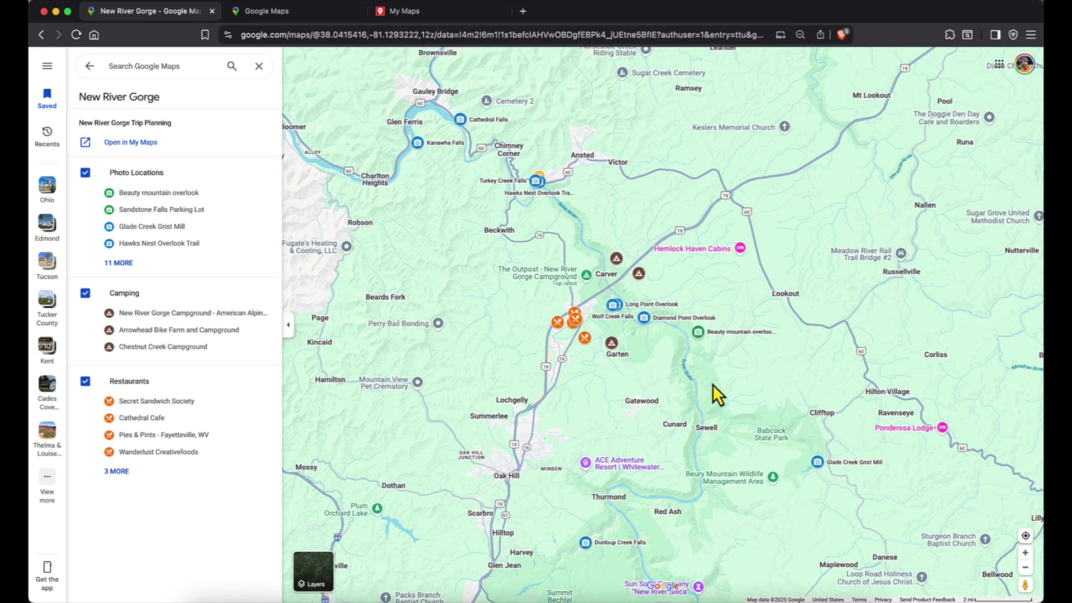
pyautogui.scroll(2, 712, 385)
pyautogui.moveTo(563, 288); pyautogui.dragTo(666, 385)
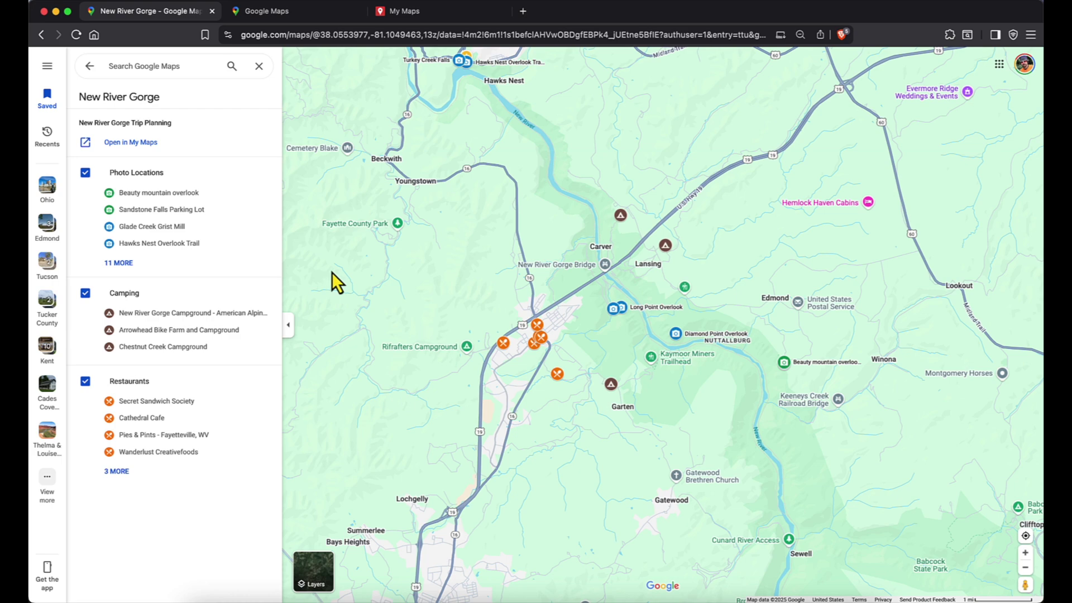
pyautogui.moveTo(782, 327); pyautogui.dragTo(859, 414)
pyautogui.moveTo(646, 367); pyautogui.dragTo(672, 397)
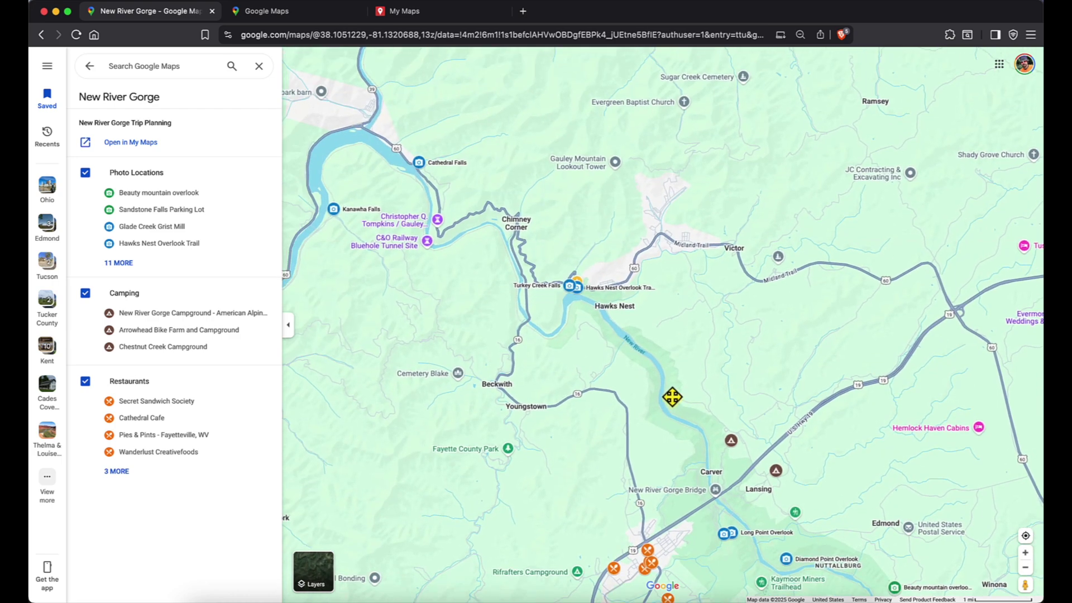
pyautogui.scroll(3, 582, 341)
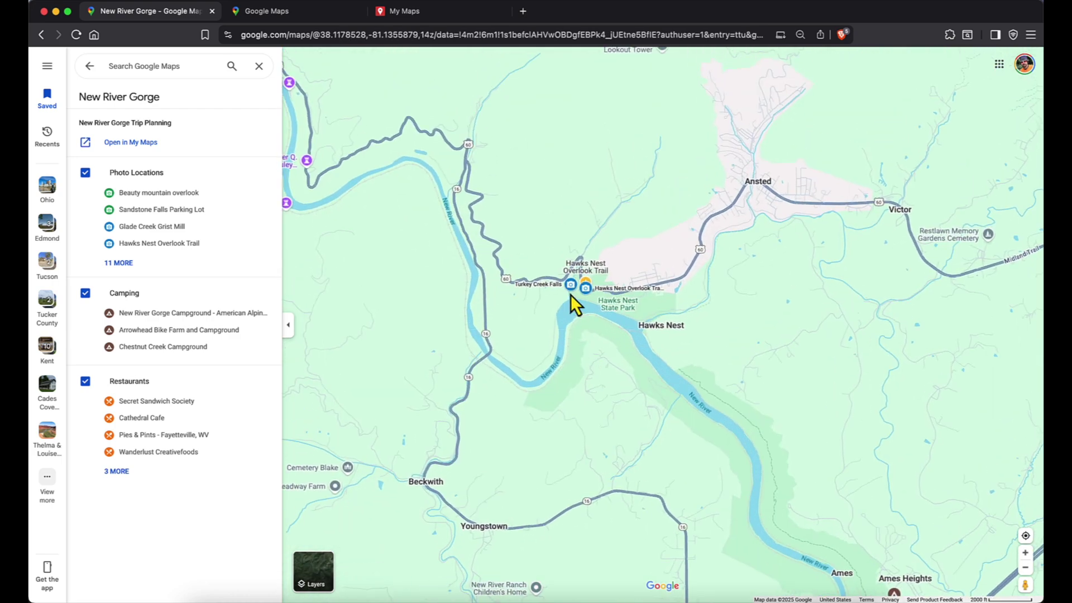
pyautogui.moveTo(577, 409); pyautogui.dragTo(608, 256)
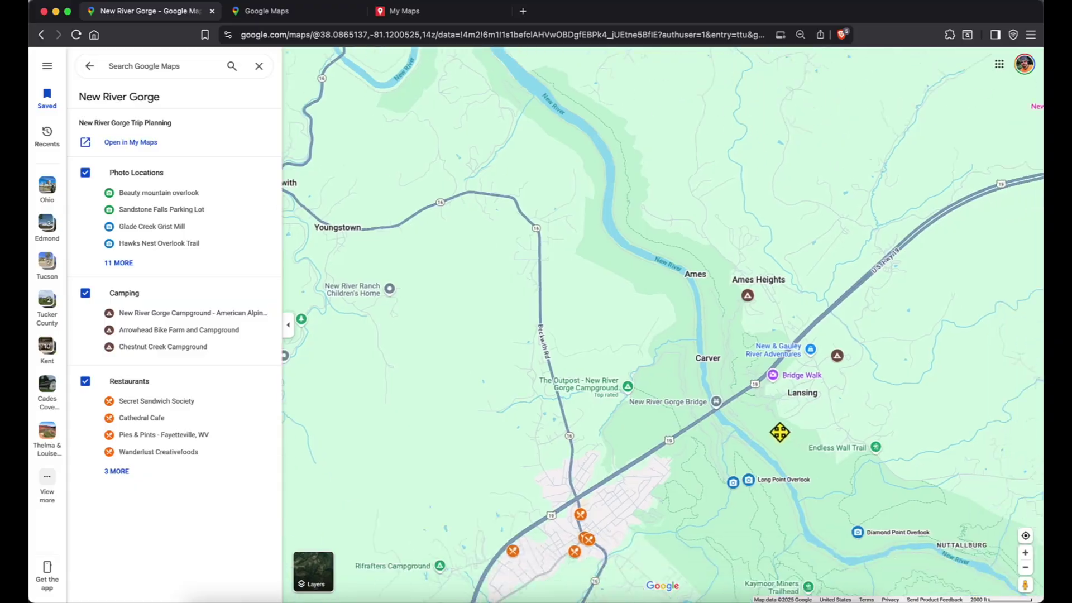
pyautogui.scroll(5, 754, 417)
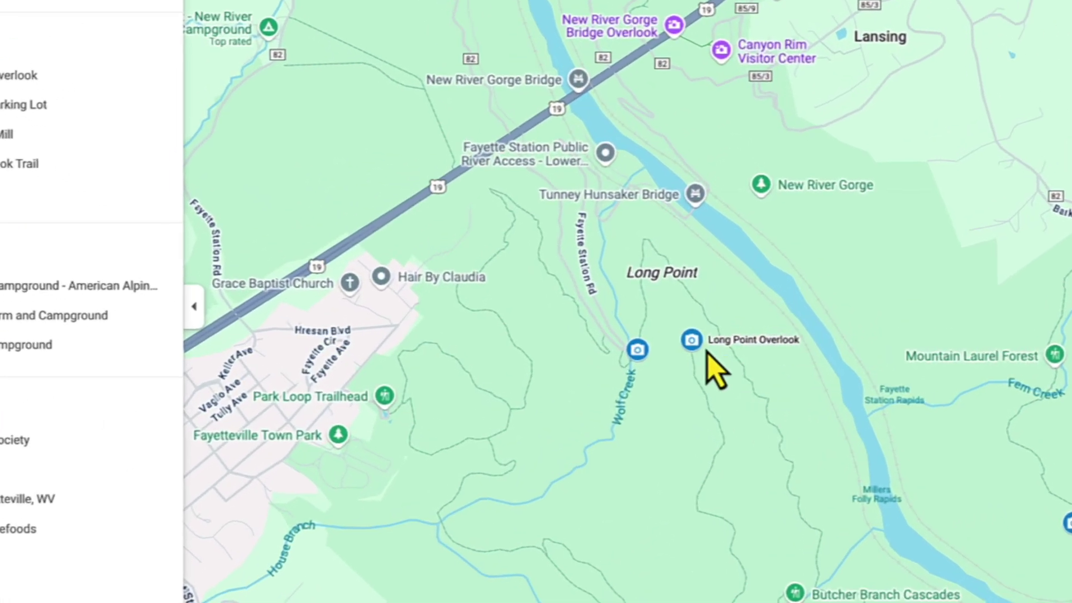
# View the details of the Wolf Creek Falls photo pin and return to the New River Gorge layer list.
pyautogui.click(694, 342)
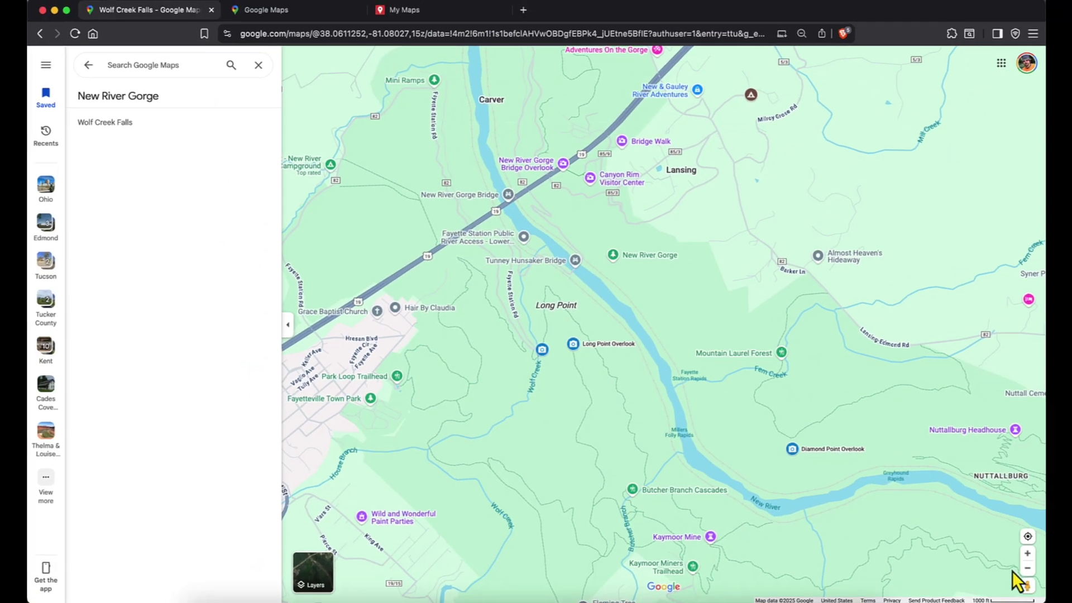
pyautogui.scroll(-3, 1012, 571)
pyautogui.scroll(-3, 885, 469)
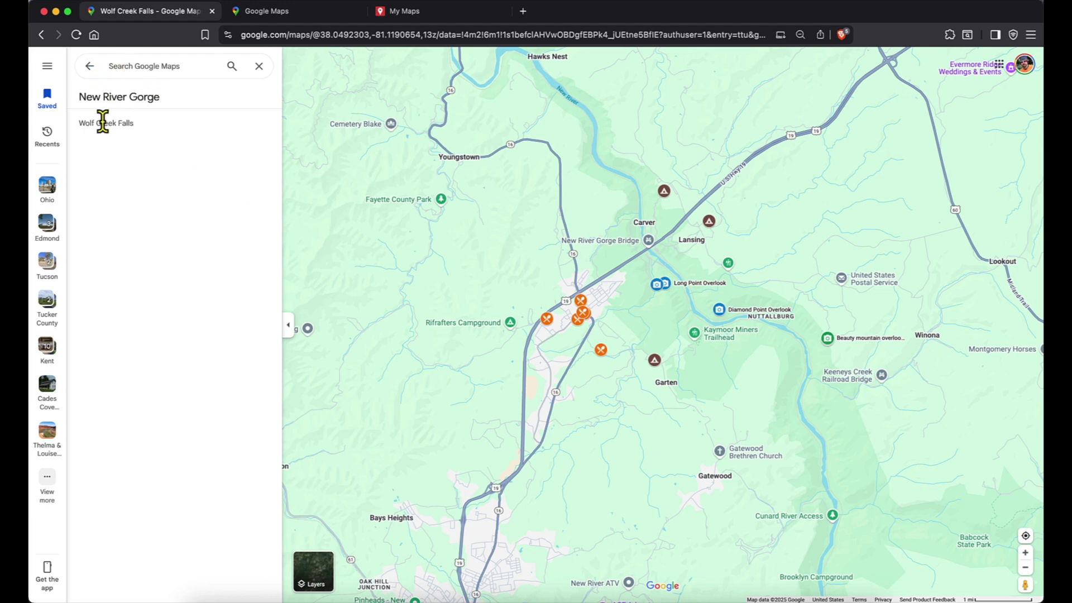
pyautogui.click(90, 93)
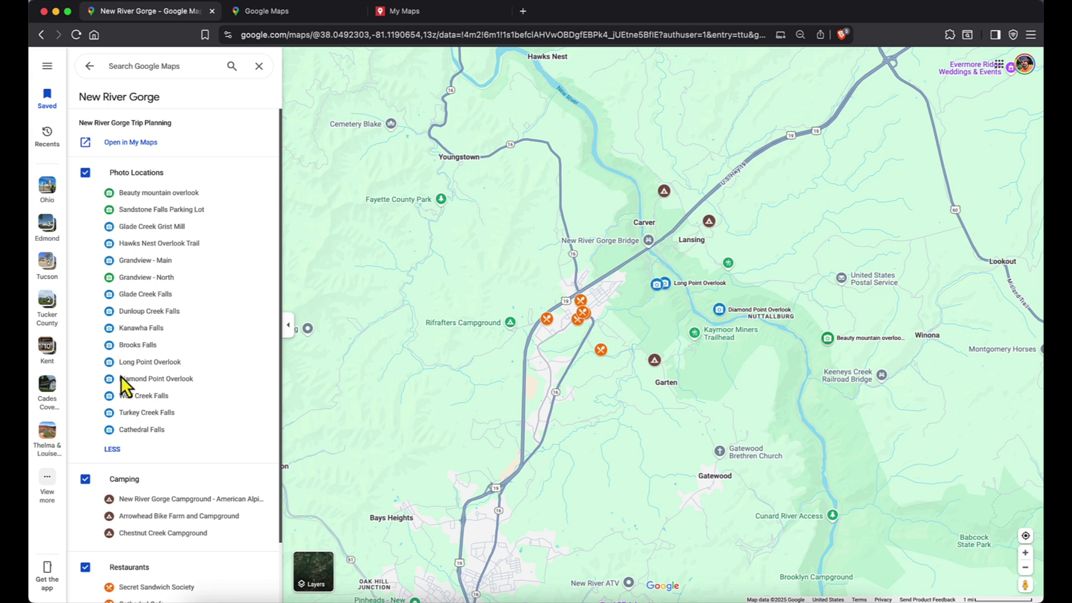
# Hide the Restaurants layer and show it again.
pyautogui.scroll(-3, 215, 486)
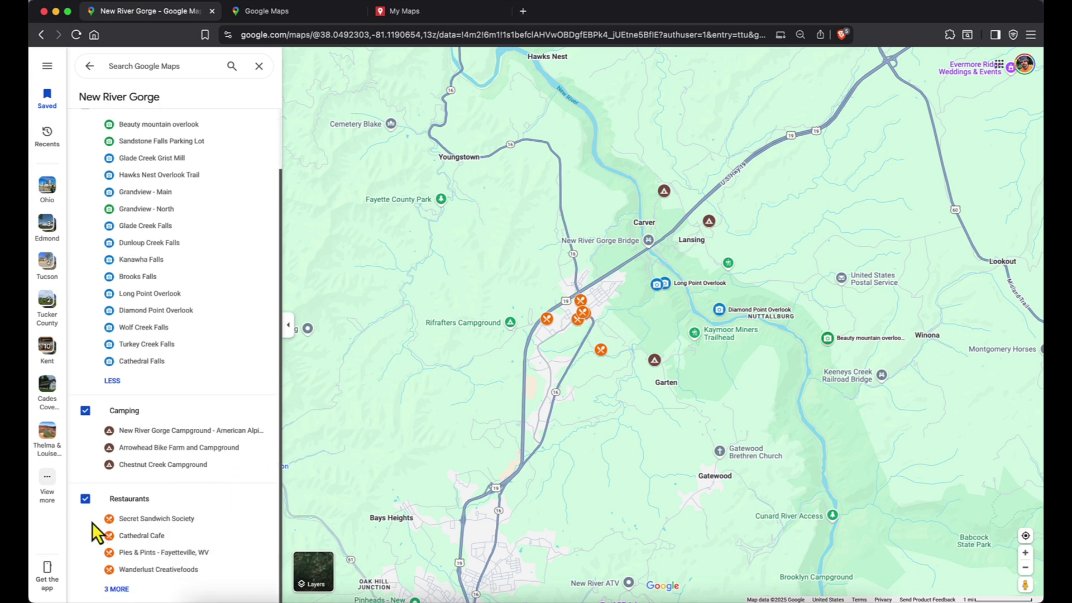
pyautogui.click(86, 498)
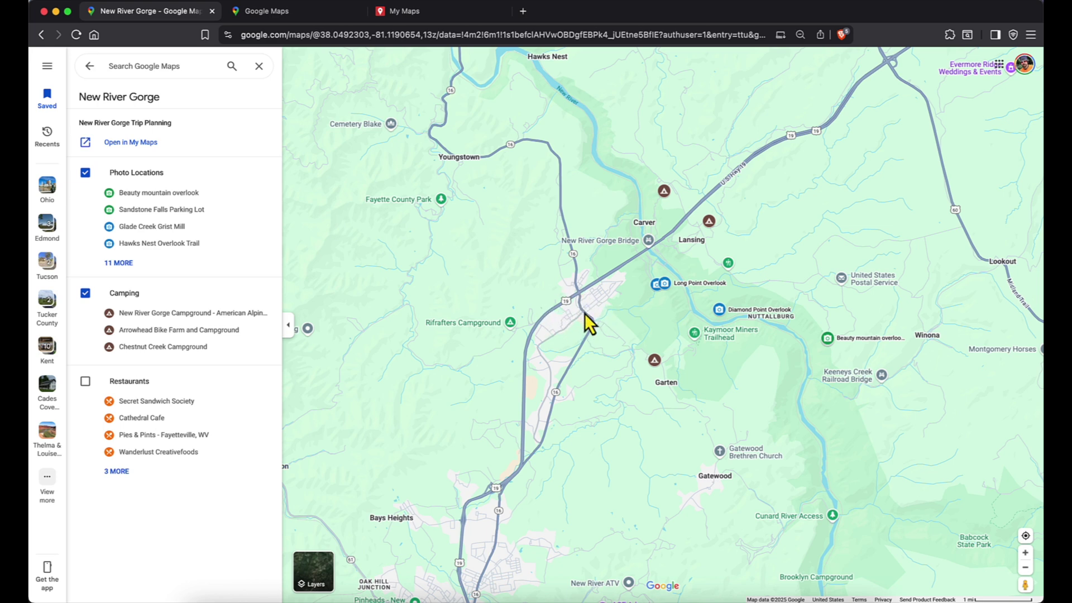
pyautogui.click(86, 382)
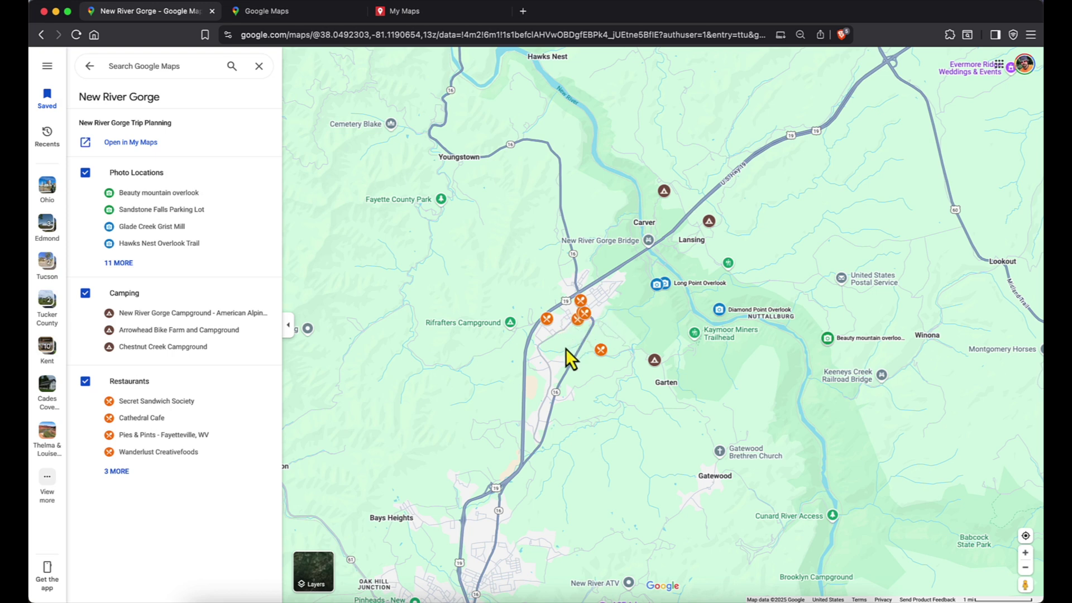
# Hide the Photo Locations and Restaurants layers to view only the campsites, and show Photo Locations again.
pyautogui.click(86, 173)
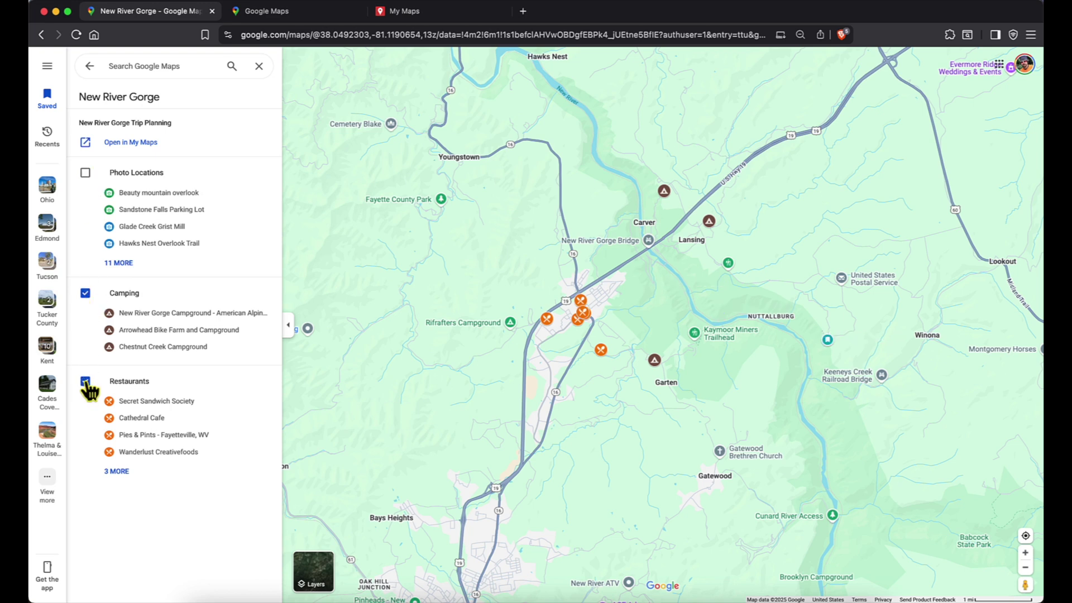
pyautogui.moveTo(663, 305); pyautogui.dragTo(612, 343)
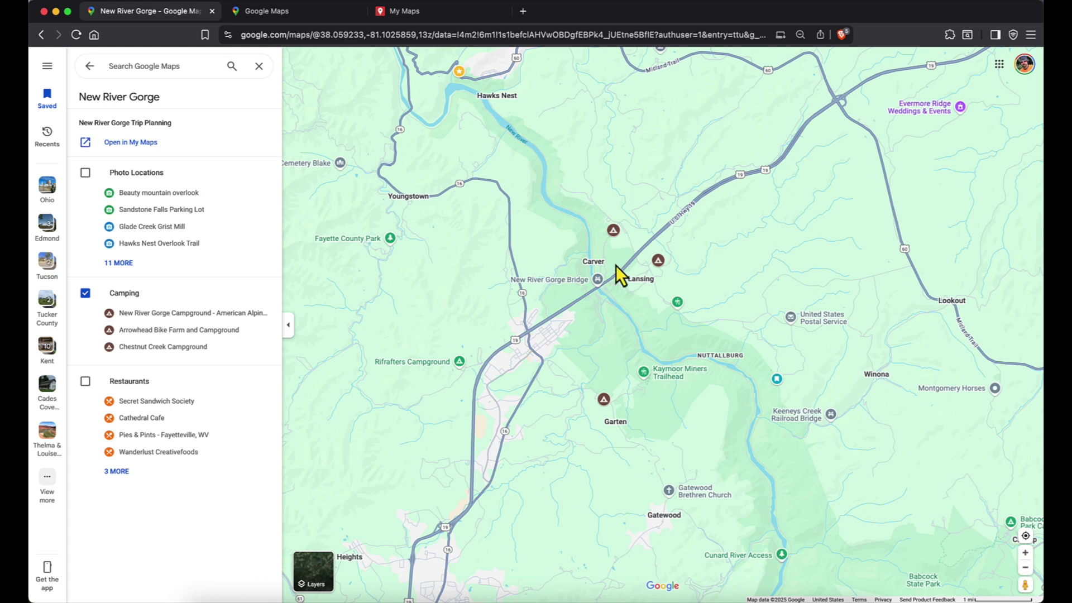
pyautogui.click(86, 174)
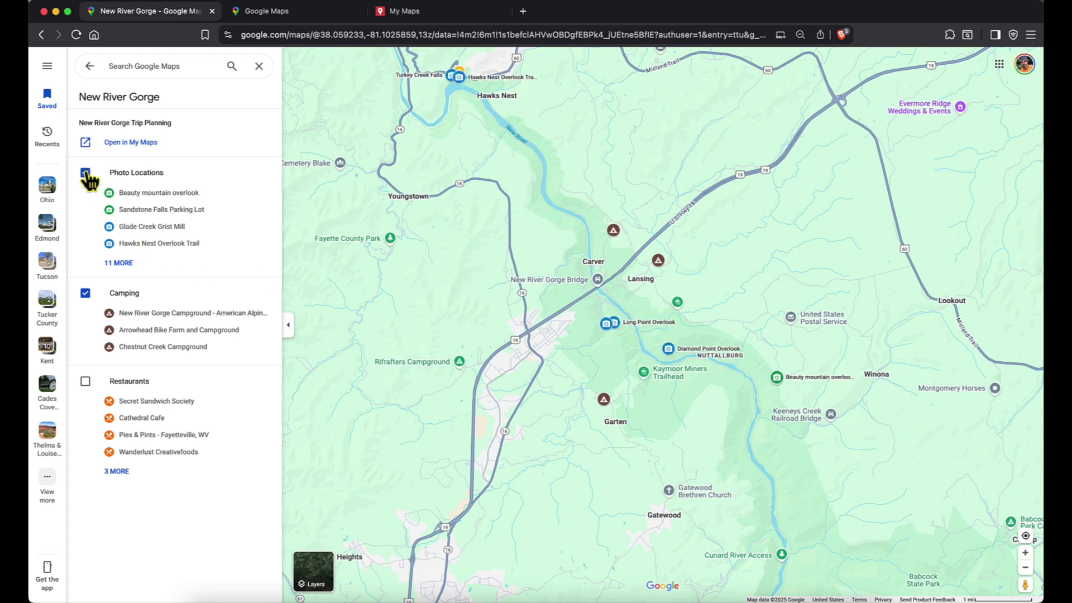
# View the Beauty mountain overlook pin east of Nuttallburg and its details.
pyautogui.scroll(5, 665, 354)
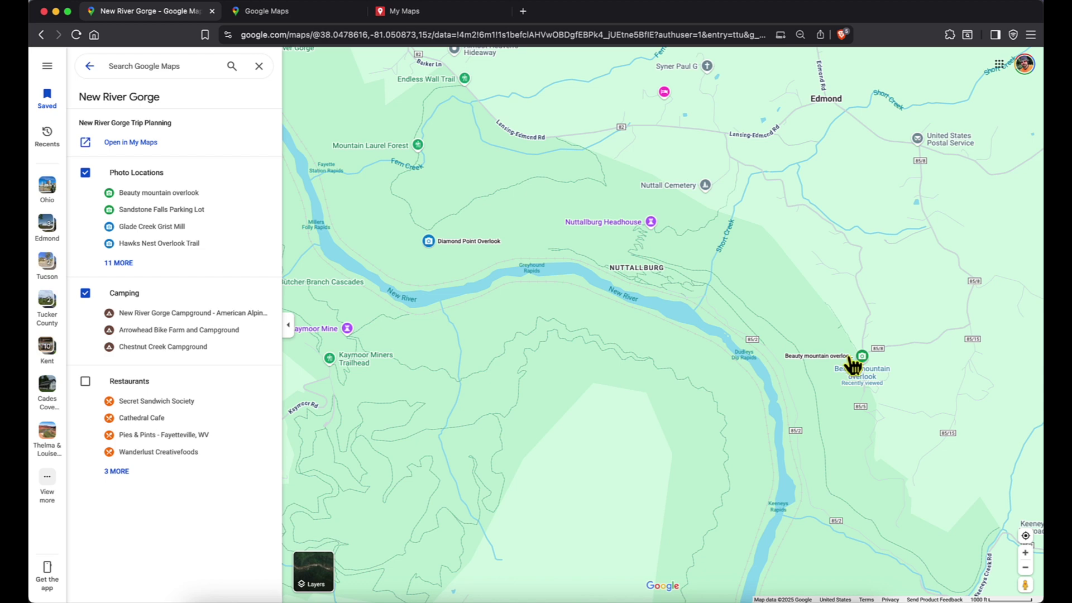
pyautogui.click(864, 361)
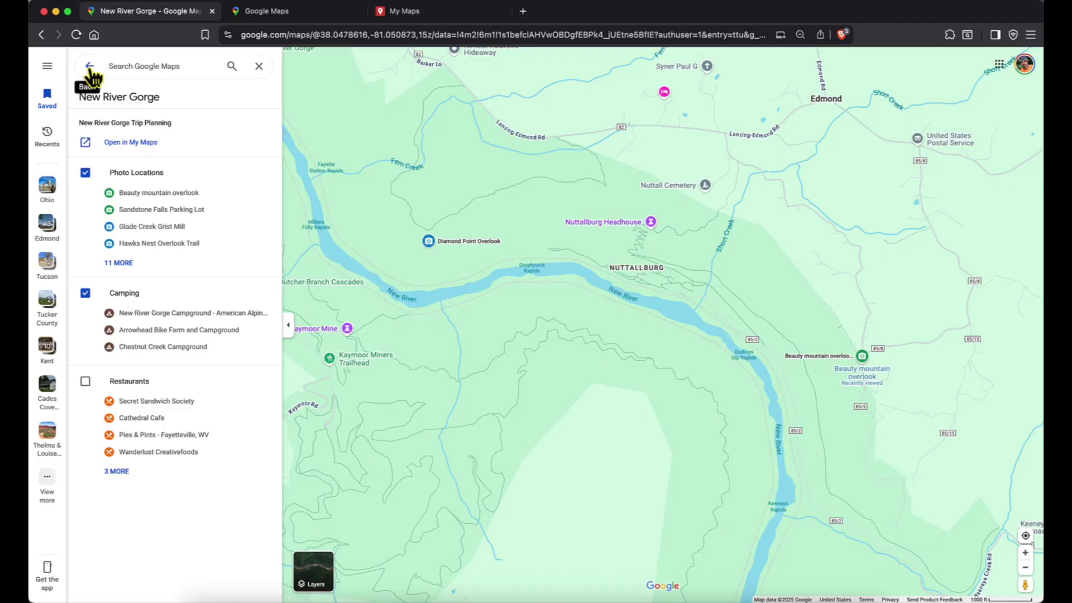
# Expand the full Photo Locations list and look over its differently coloured entries.
pyautogui.click(120, 264)
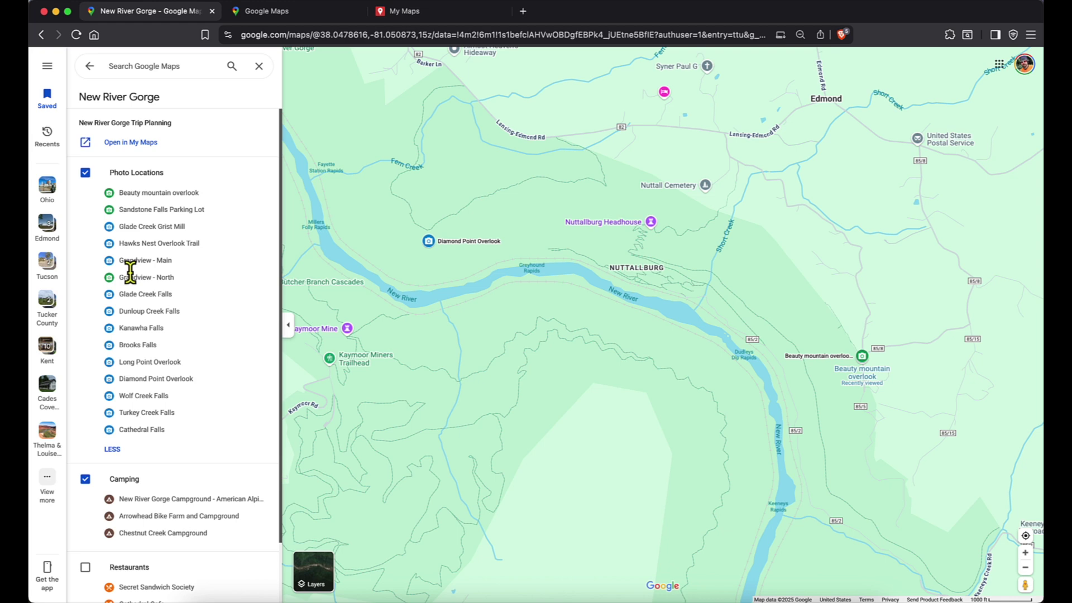
pyautogui.scroll(-1, 210, 289)
pyautogui.scroll(1, 210, 289)
pyautogui.scroll(-1, 211, 289)
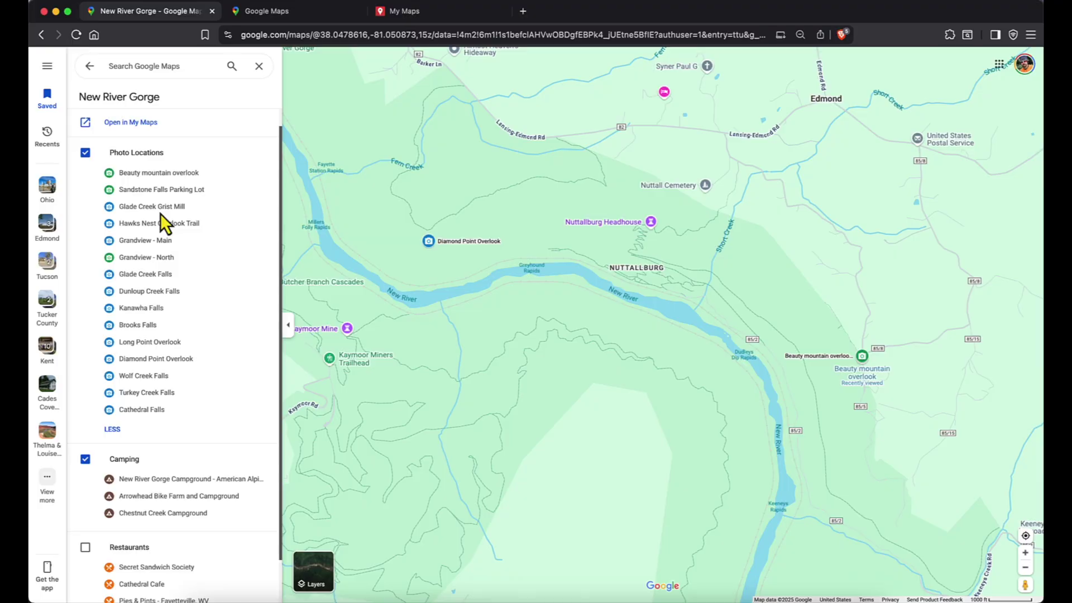
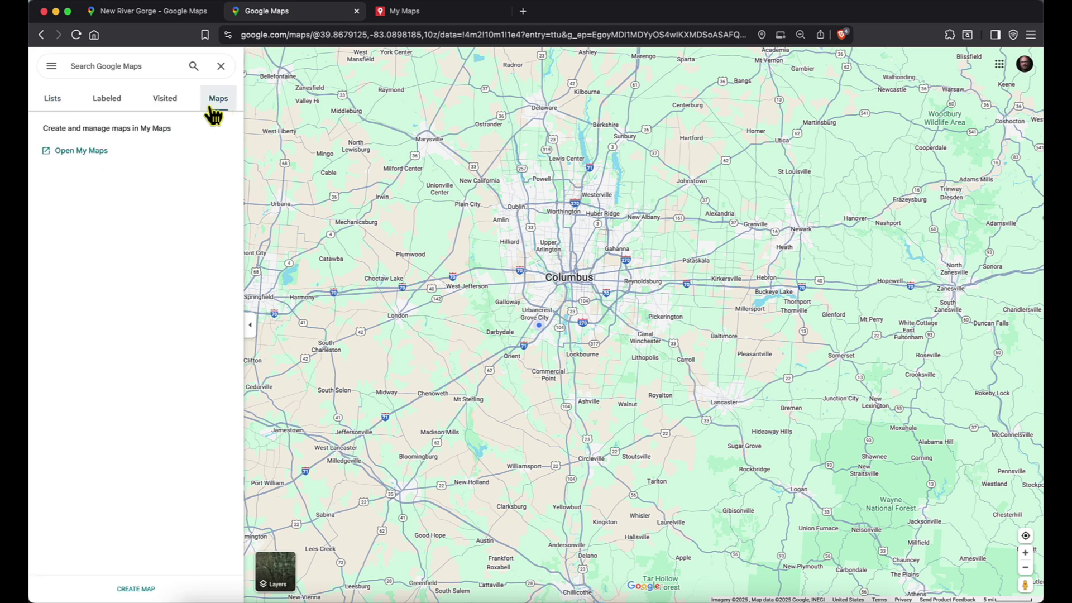
# Open Google My Maps from Google Maps and create a new blank map.
pyautogui.click(101, 162)
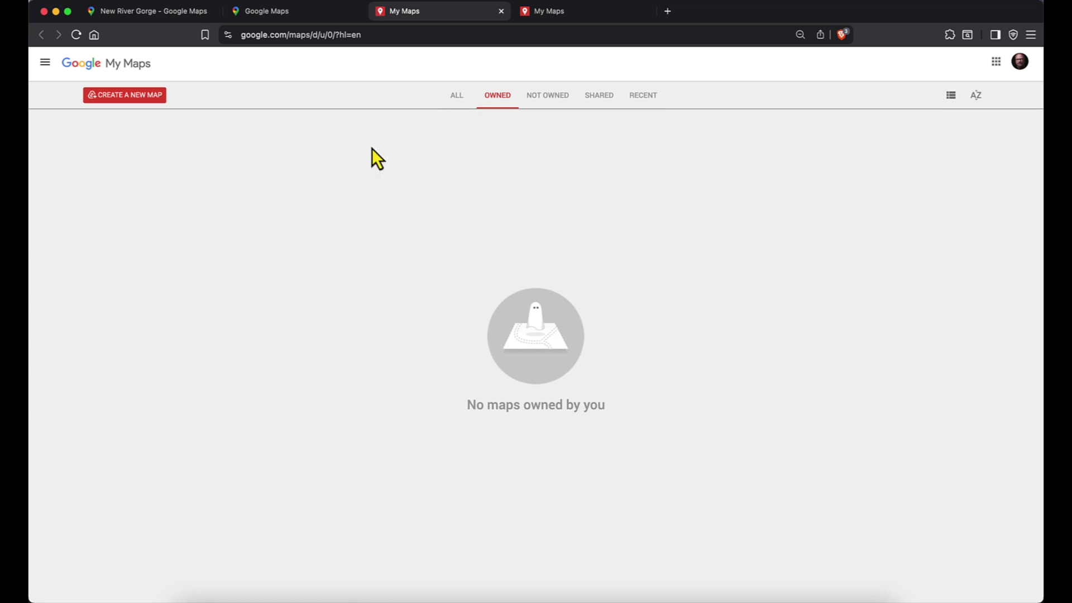
pyautogui.click(145, 94)
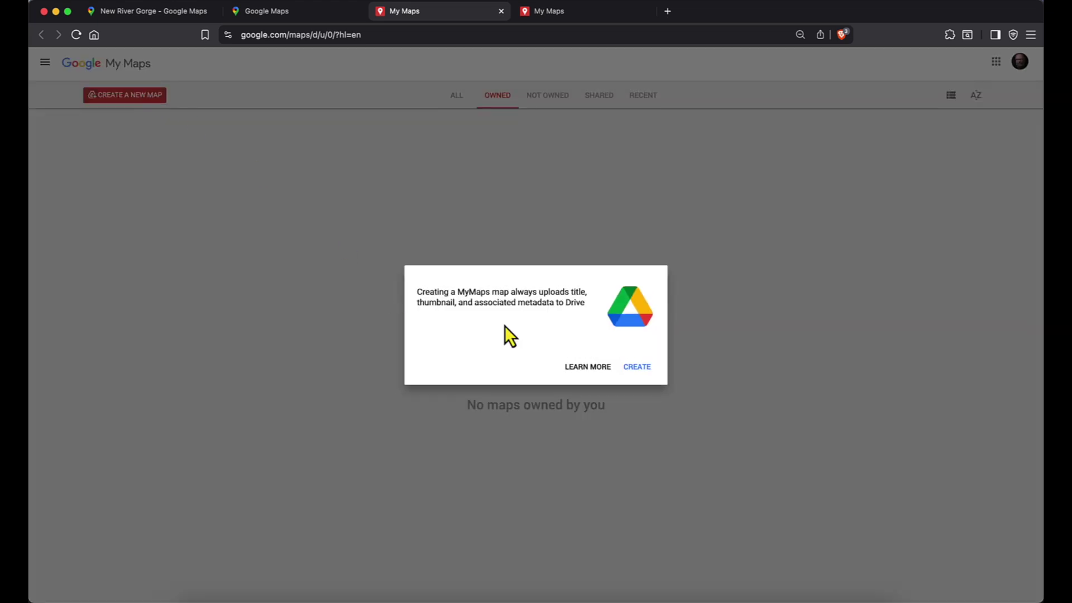
pyautogui.click(637, 367)
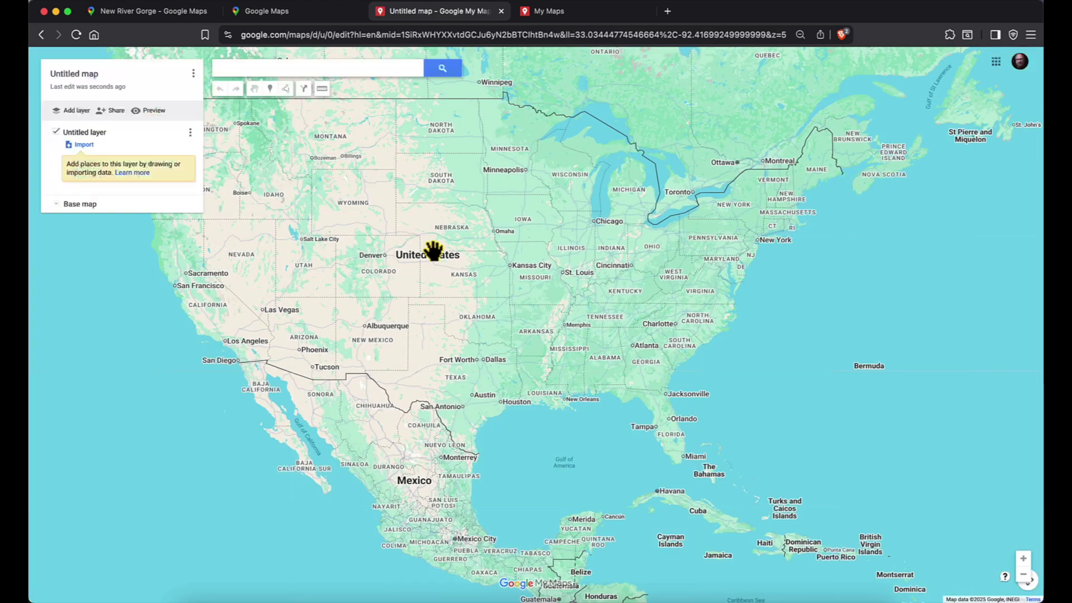
# Title the map "New River Gorge" and give it the description "Demonstration for video.".
pyautogui.click(95, 76)
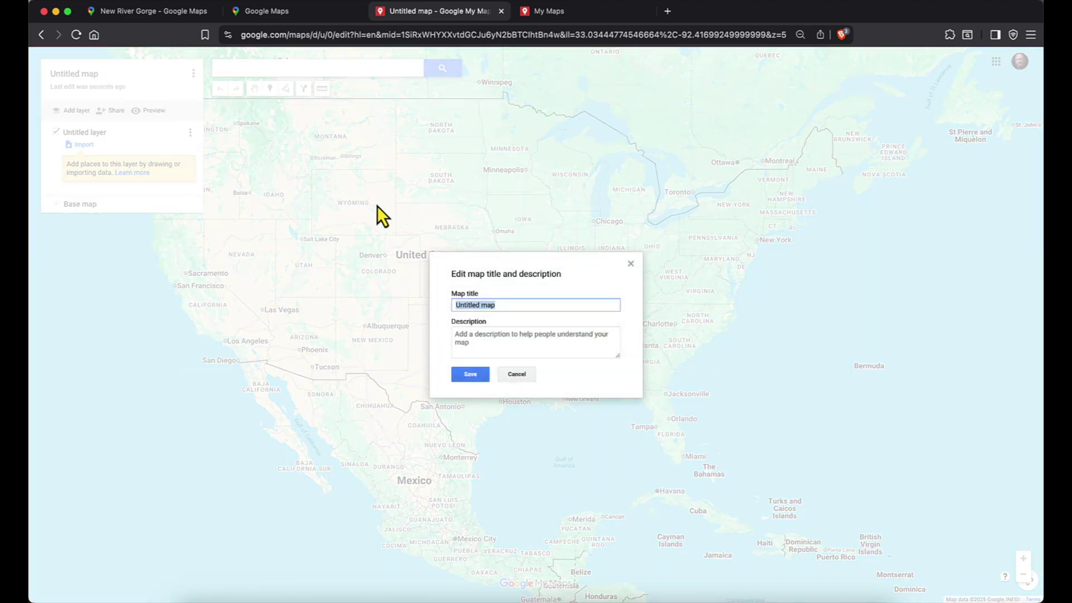
pyautogui.write('New River Gorge')
pyautogui.click(475, 333)
pyautogui.write('Demonstration for video.')
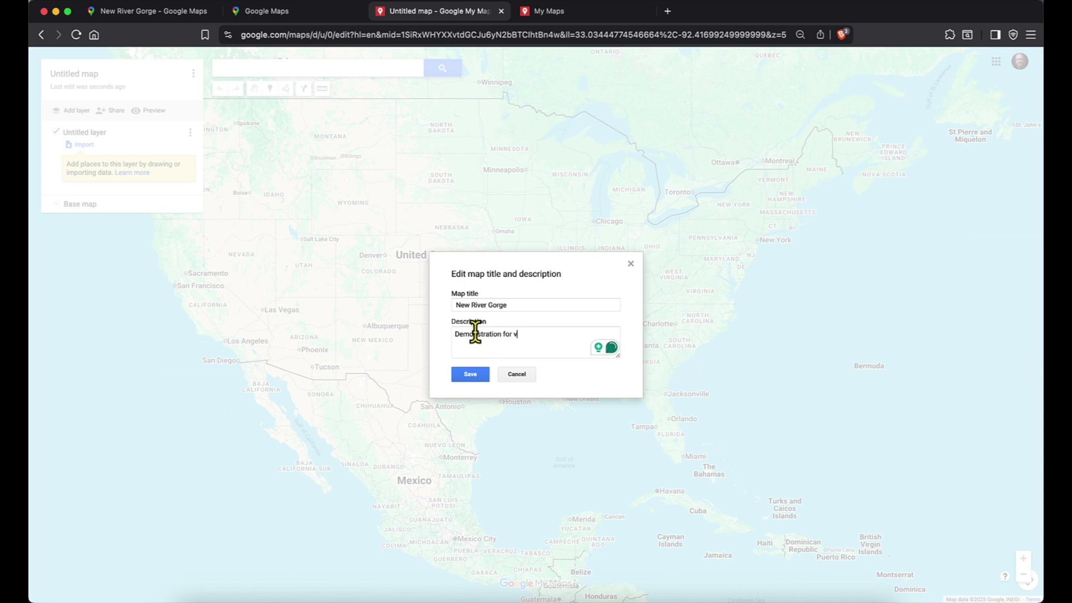
pyautogui.click(469, 374)
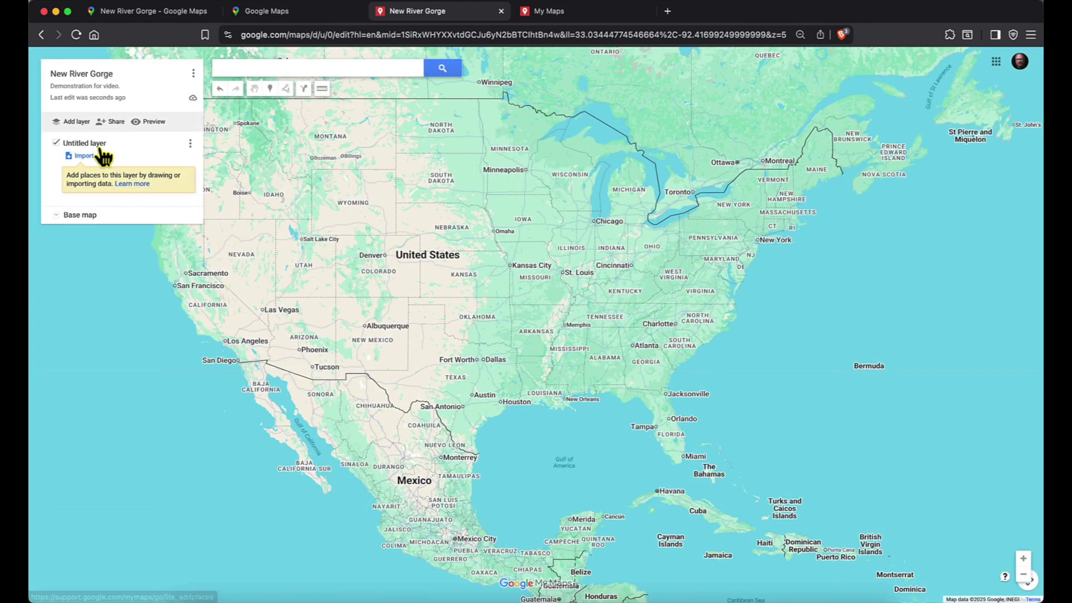
# Rename the map's untitled layer as "Photography Locations".
pyautogui.click(190, 144)
pyautogui.click(155, 159)
pyautogui.write('Photography Locations')
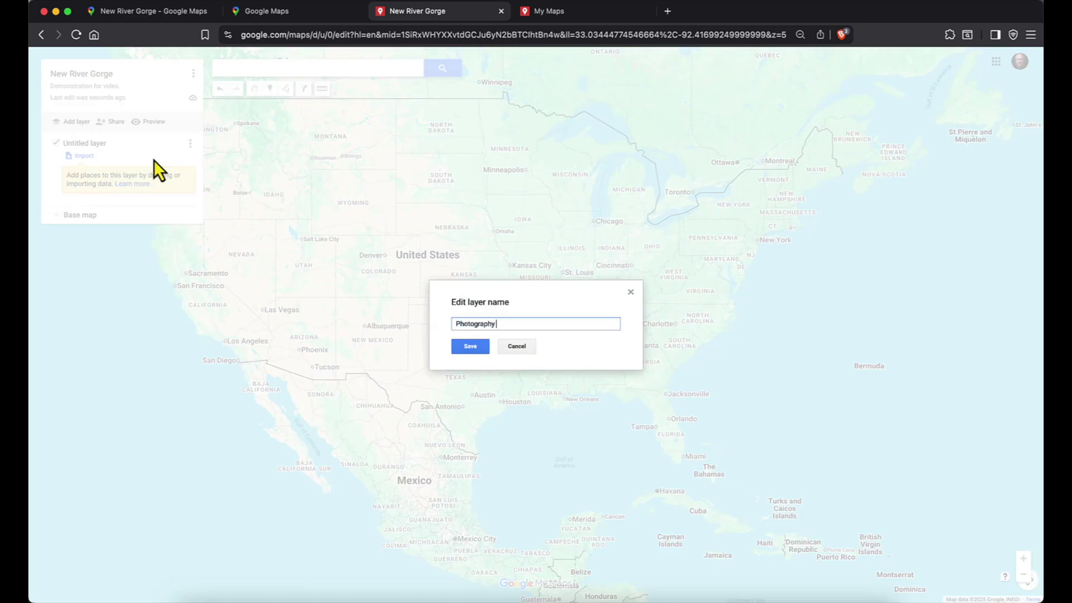
pyautogui.click(456, 343)
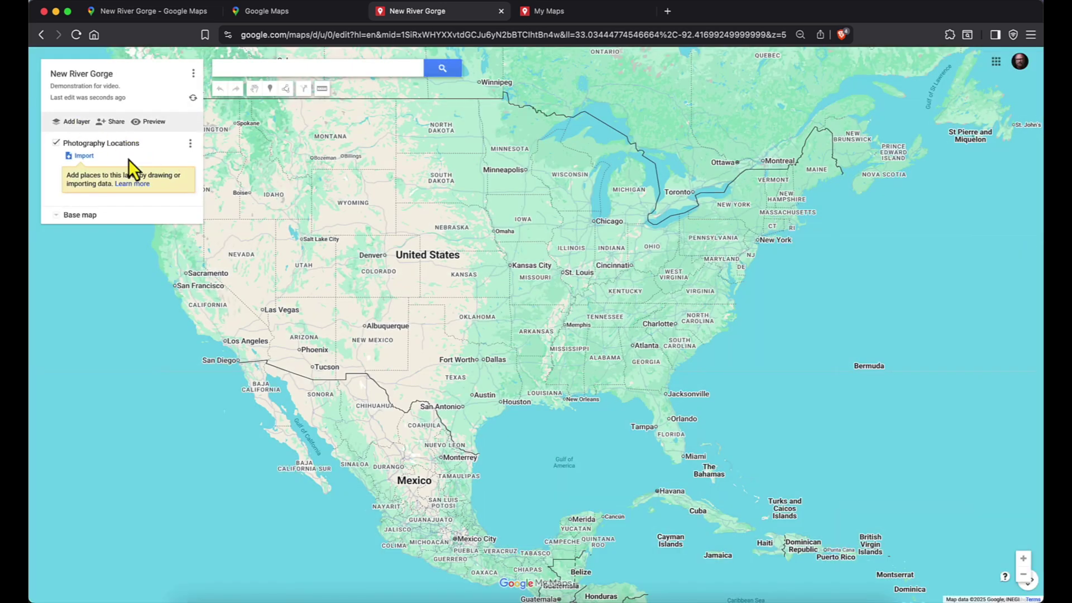
# Add two more layers to the map and rename the first of them as "Camping".
pyautogui.click(72, 123)
pyautogui.click(71, 123)
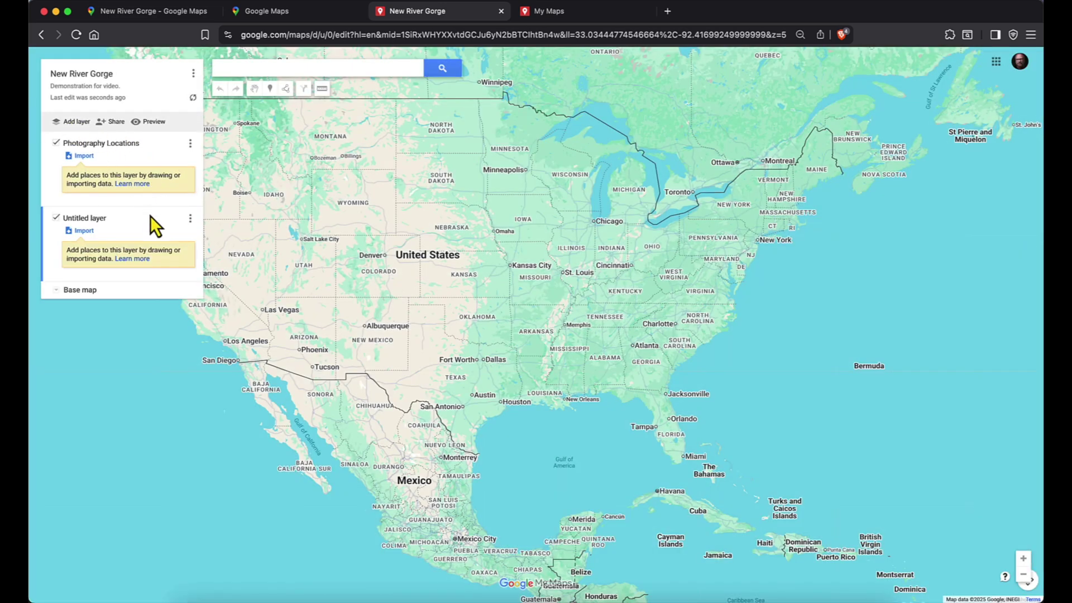
pyautogui.click(190, 220)
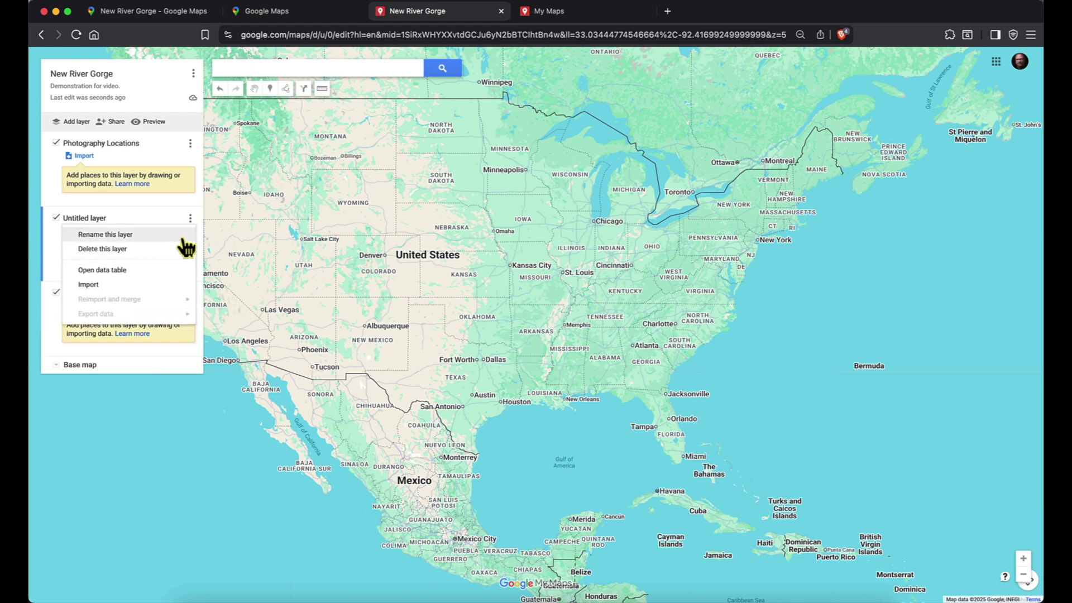
pyautogui.click(168, 238)
pyautogui.write('Camping')
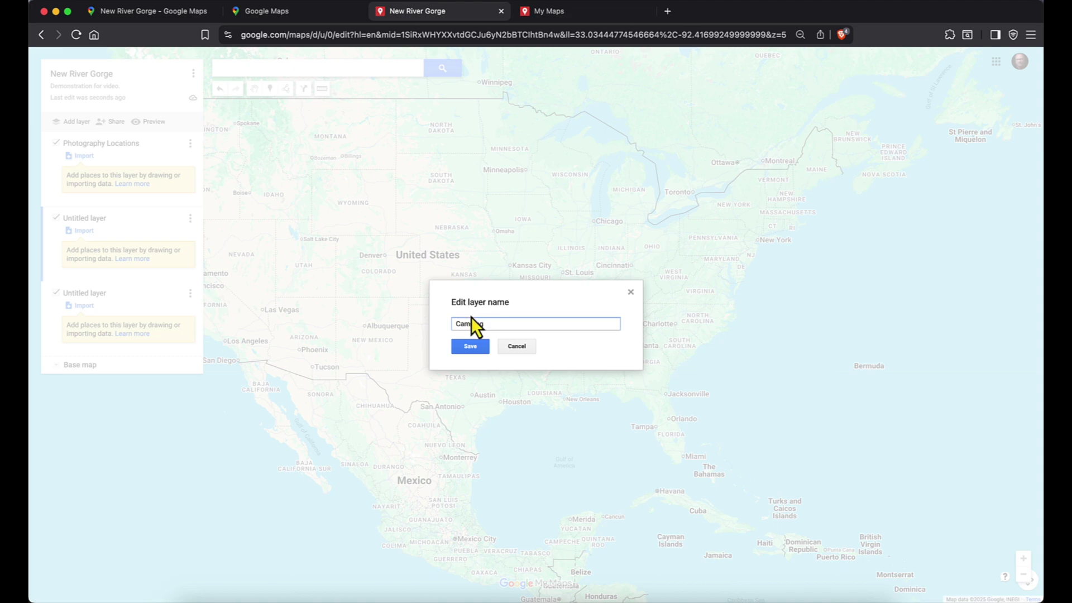
pyautogui.click(470, 347)
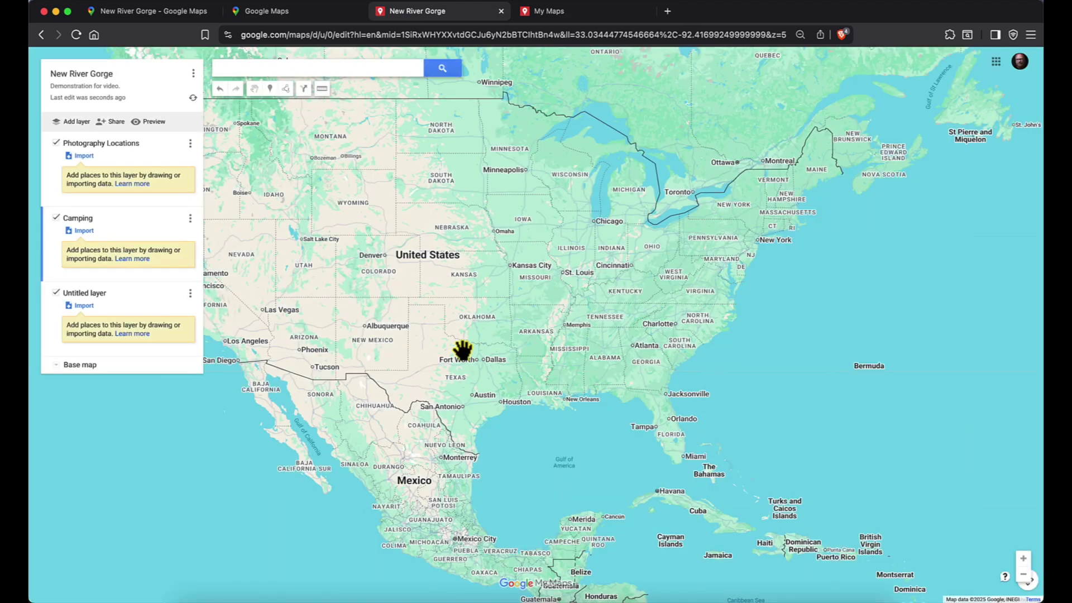
# Rename the remaining untitled layer as "Restaurants".
pyautogui.click(191, 293)
pyautogui.click(156, 310)
pyautogui.write('Resta')
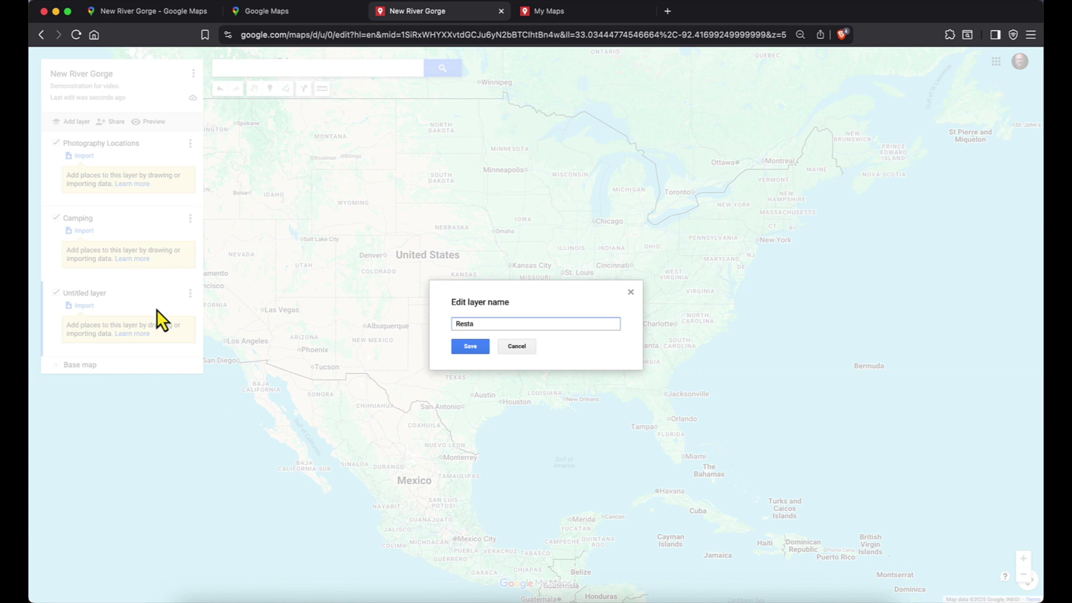
pyautogui.write('urants')
pyautogui.press('Return')
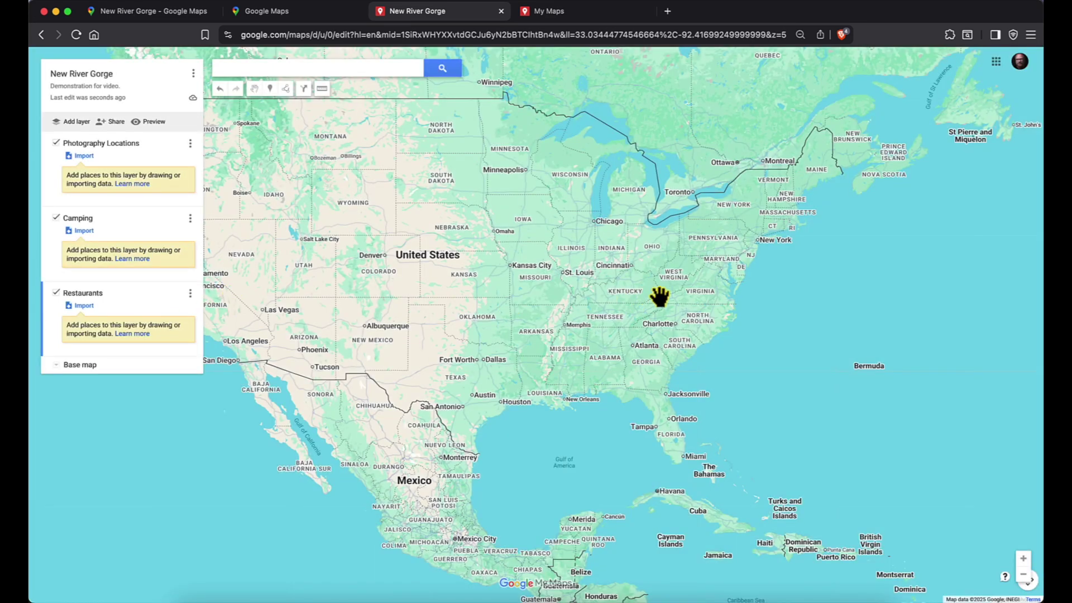
# Find Cathedral Falls in Gauley Bridge, WV and add it to the Photography Locations layer.
pyautogui.scroll(2, 660, 296)
pyautogui.scroll(2, 660, 296)
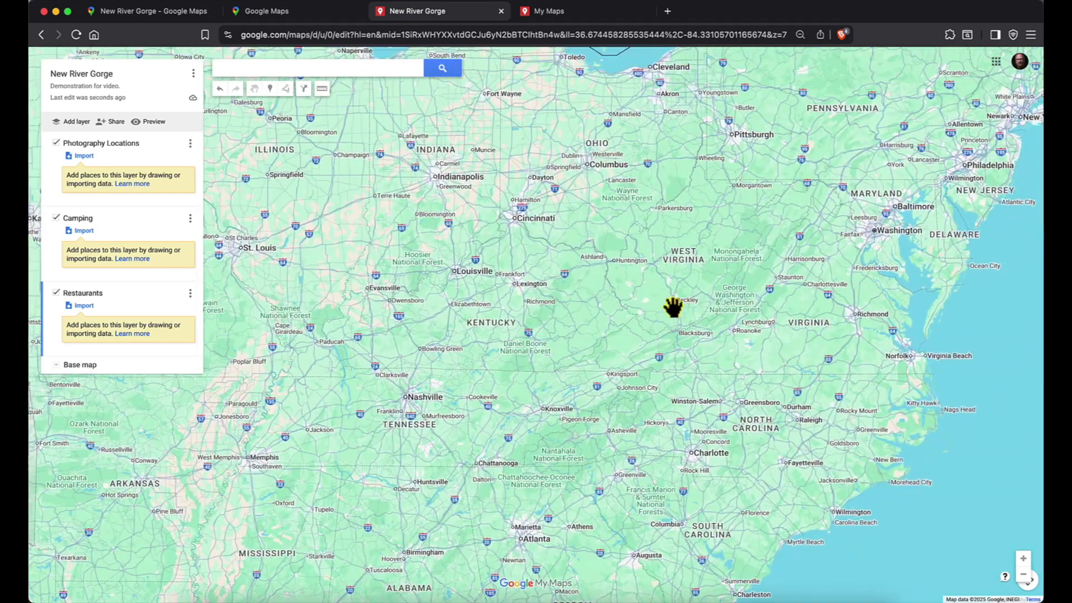
pyautogui.scroll(3, 673, 291)
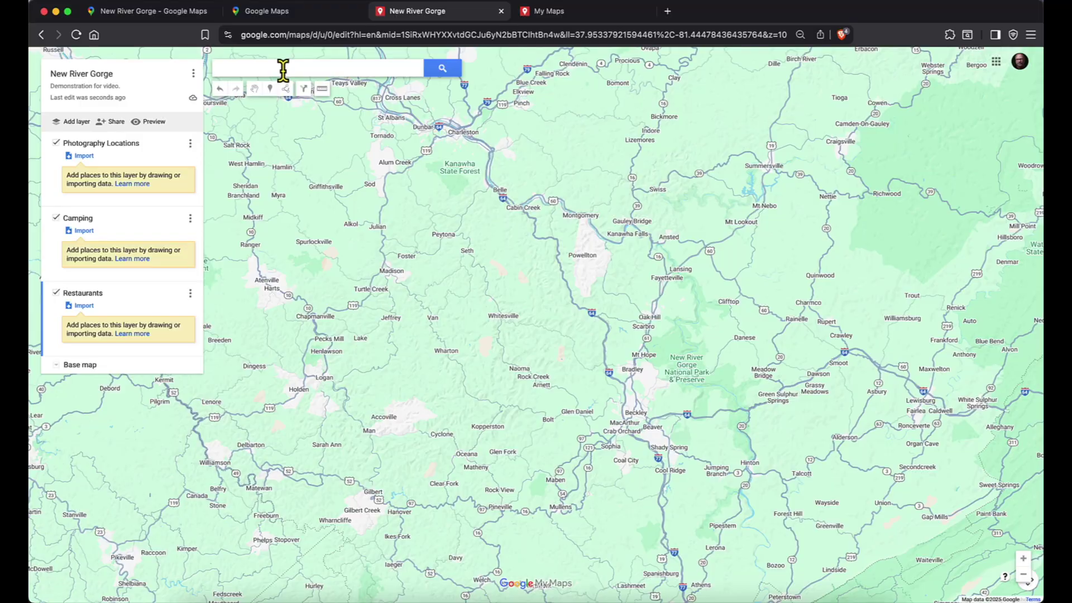
pyautogui.click(149, 158)
pyautogui.click(257, 69)
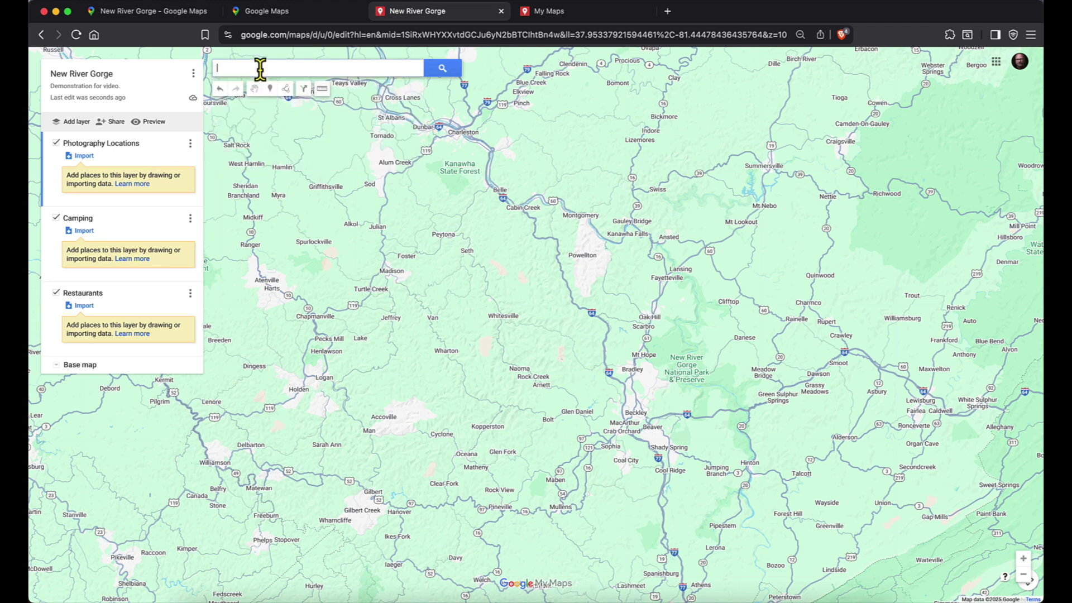
pyautogui.write('Cathe')
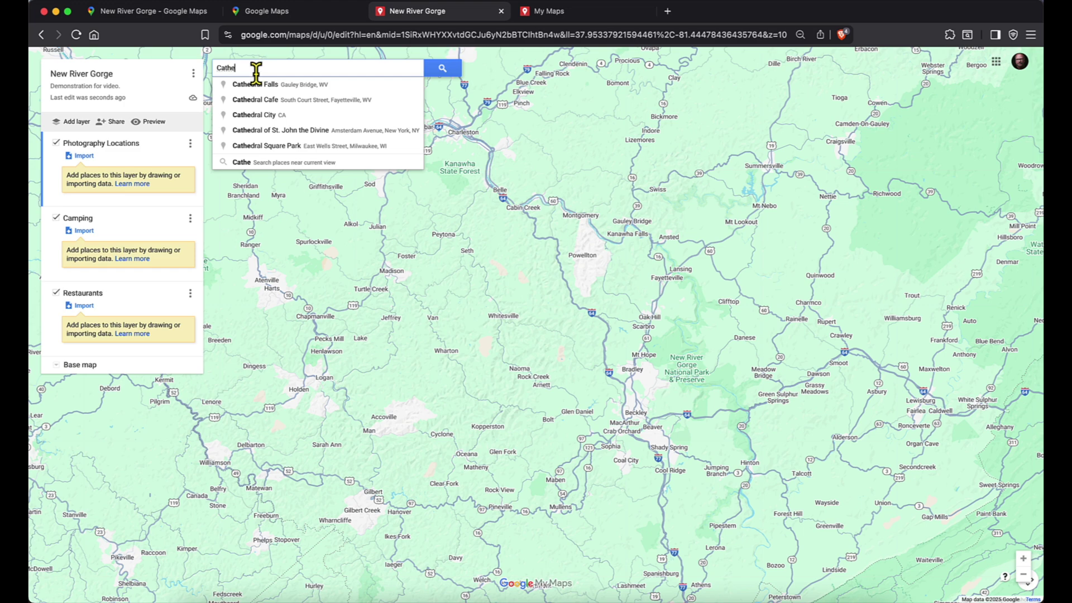
pyautogui.click(257, 85)
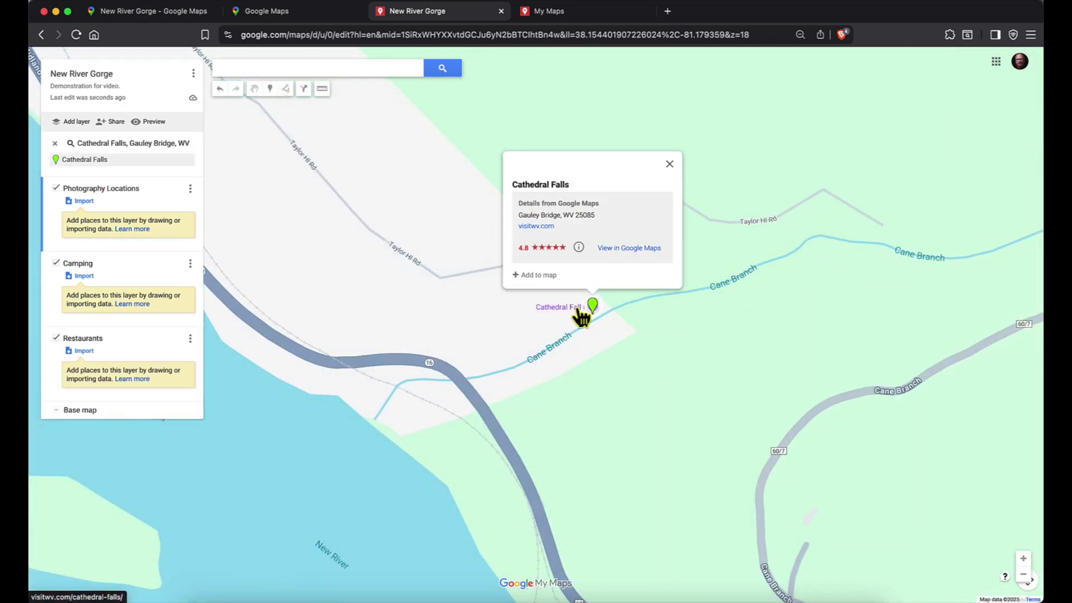
pyautogui.click(551, 276)
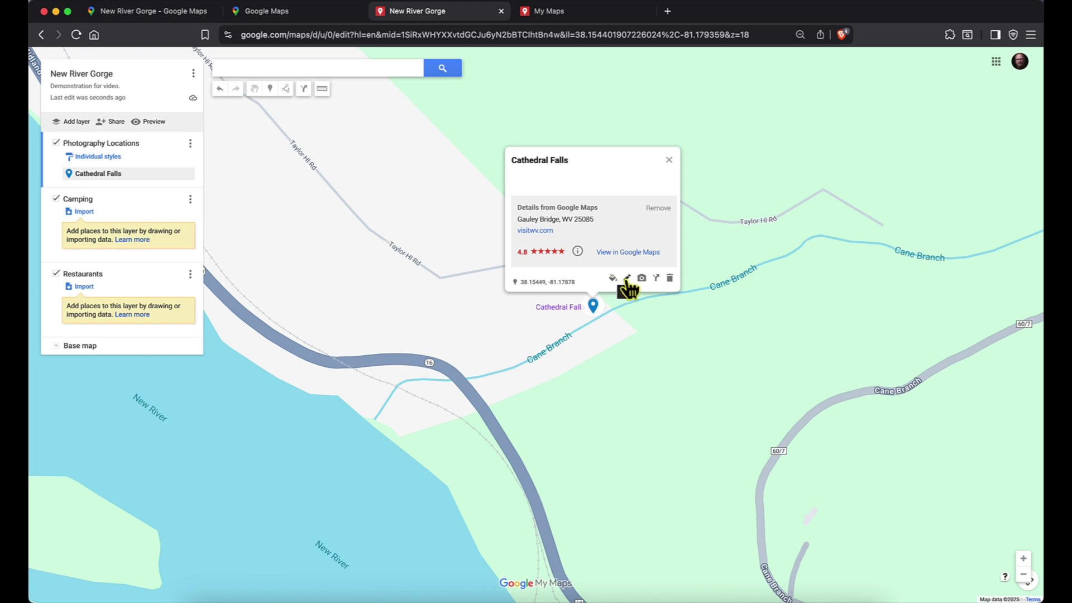
# Give the Cathedral Falls marker the camera icon and the description "Roadside waterfall".
pyautogui.click(614, 279)
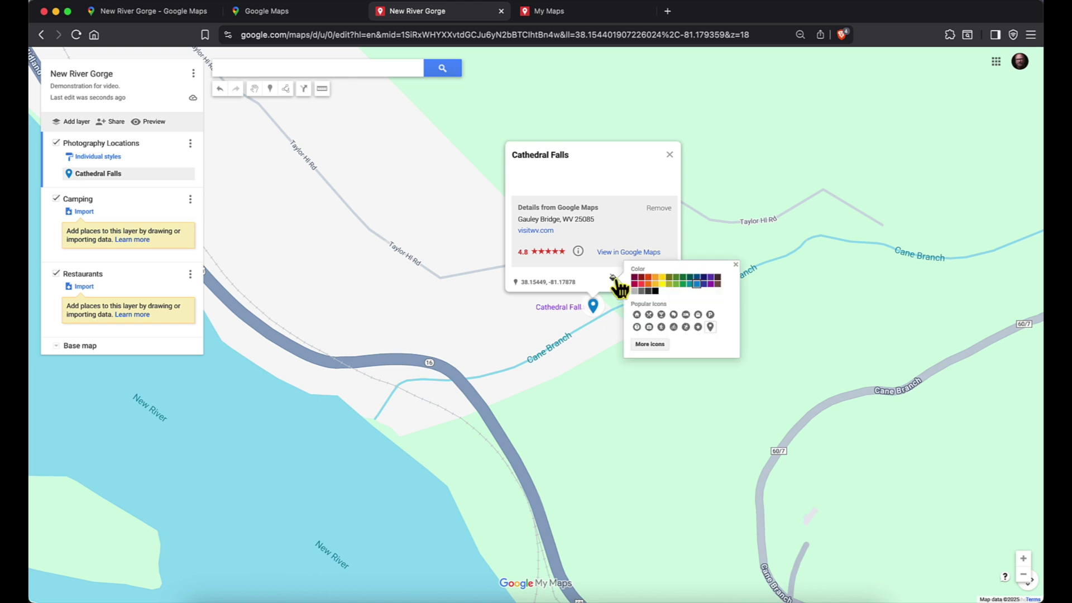
pyautogui.click(650, 329)
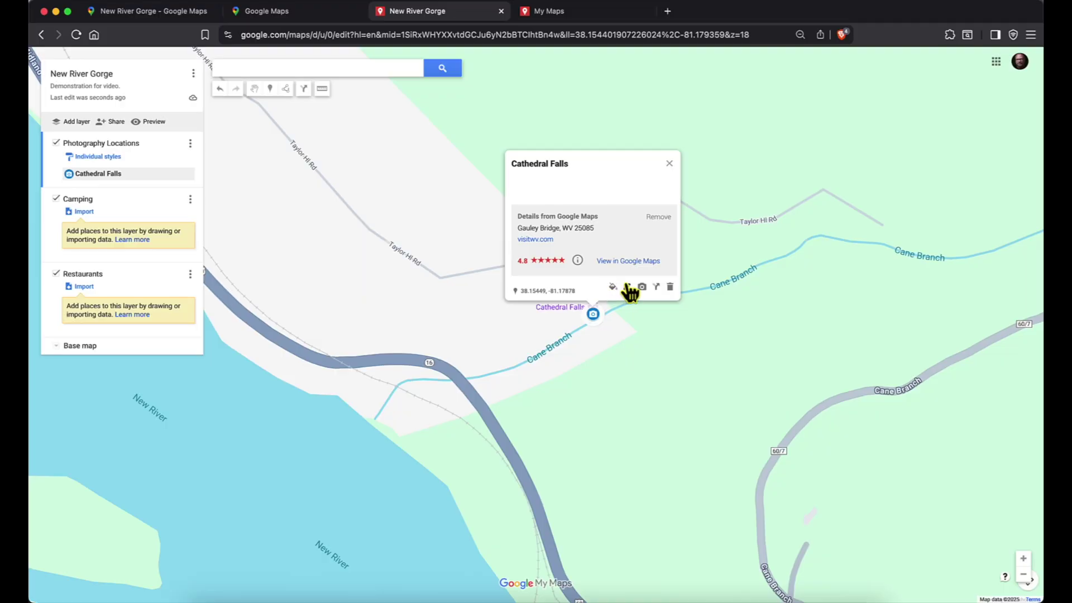
pyautogui.click(626, 287)
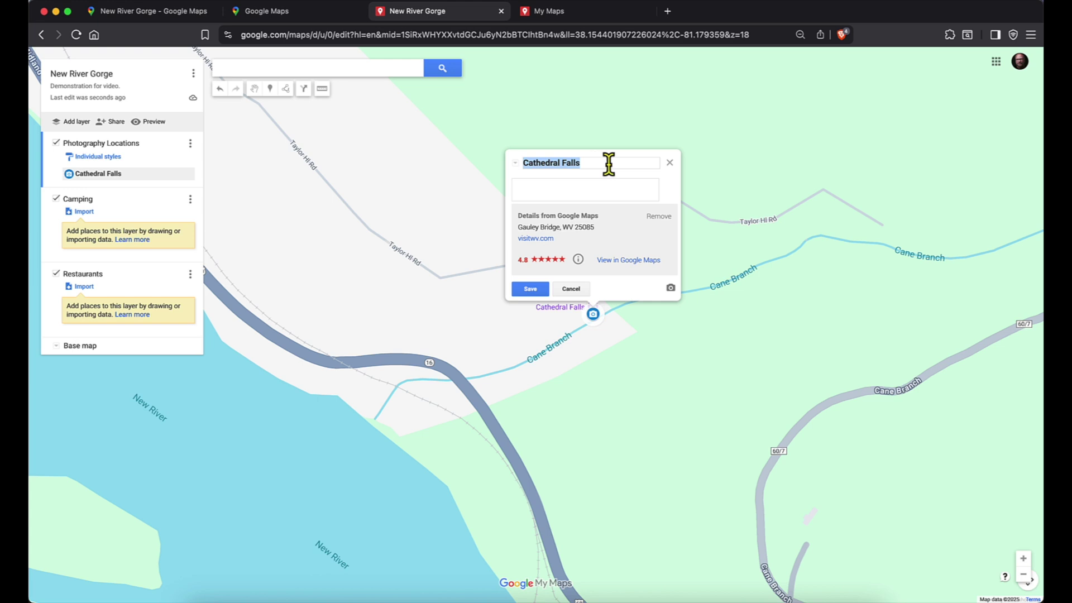
pyautogui.click(595, 189)
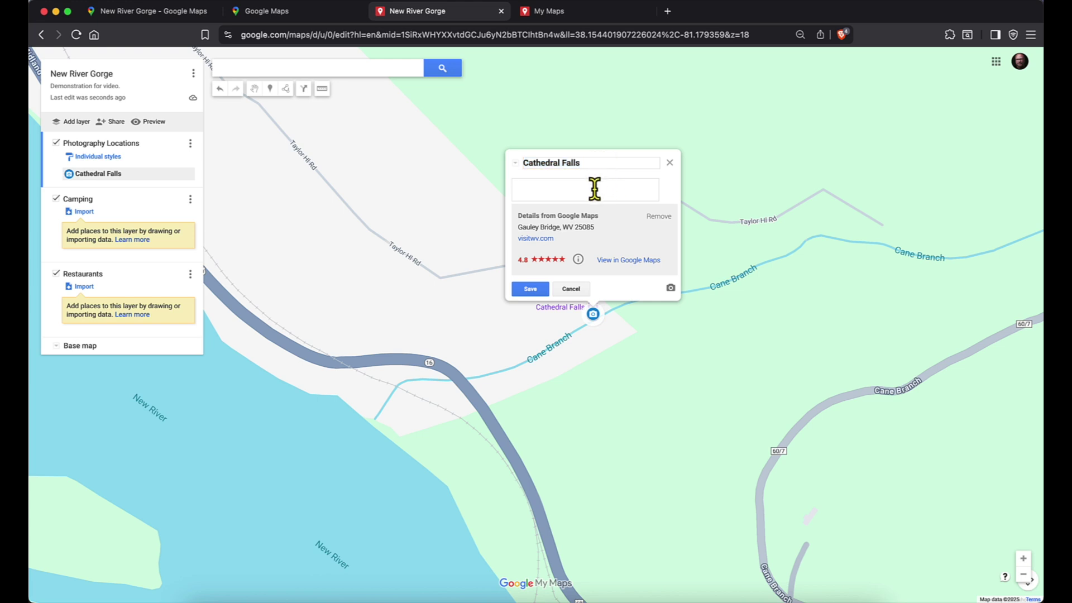
pyautogui.write('Roadside waterfall')
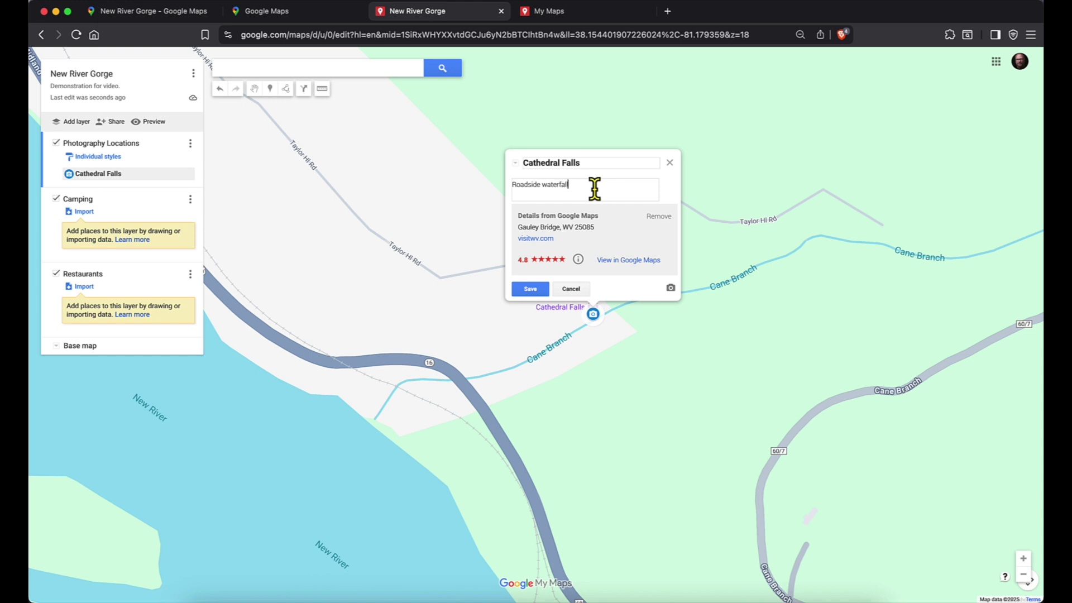
pyautogui.click(532, 288)
pyautogui.click(669, 165)
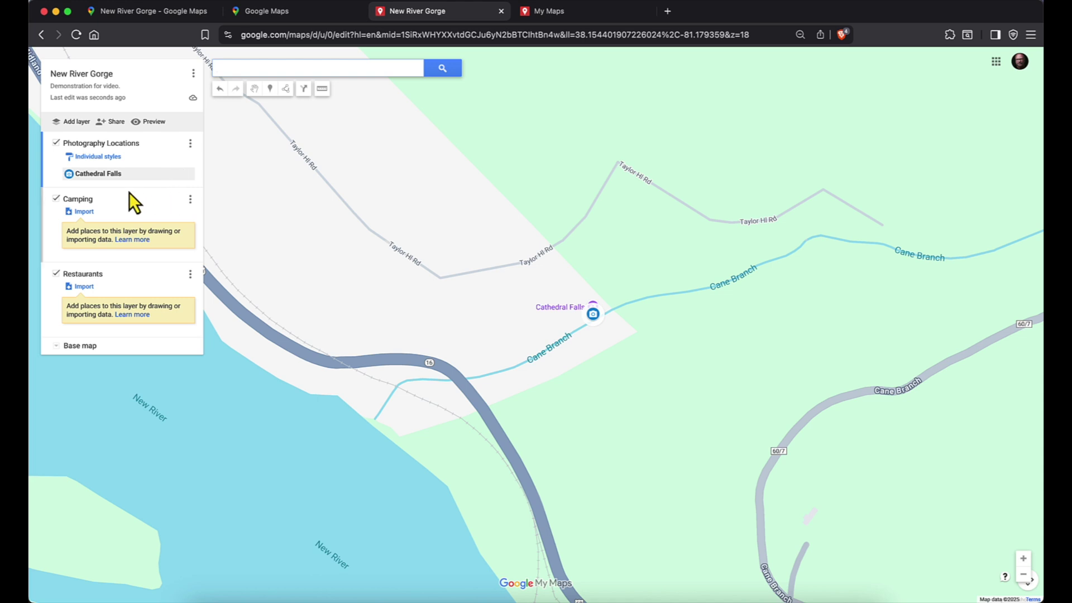
# Find Diamond Point Overlook on the Endless Wall Trail and add it to the Photography Locations layer.
pyautogui.click(284, 70)
pyautogui.write('Diamon')
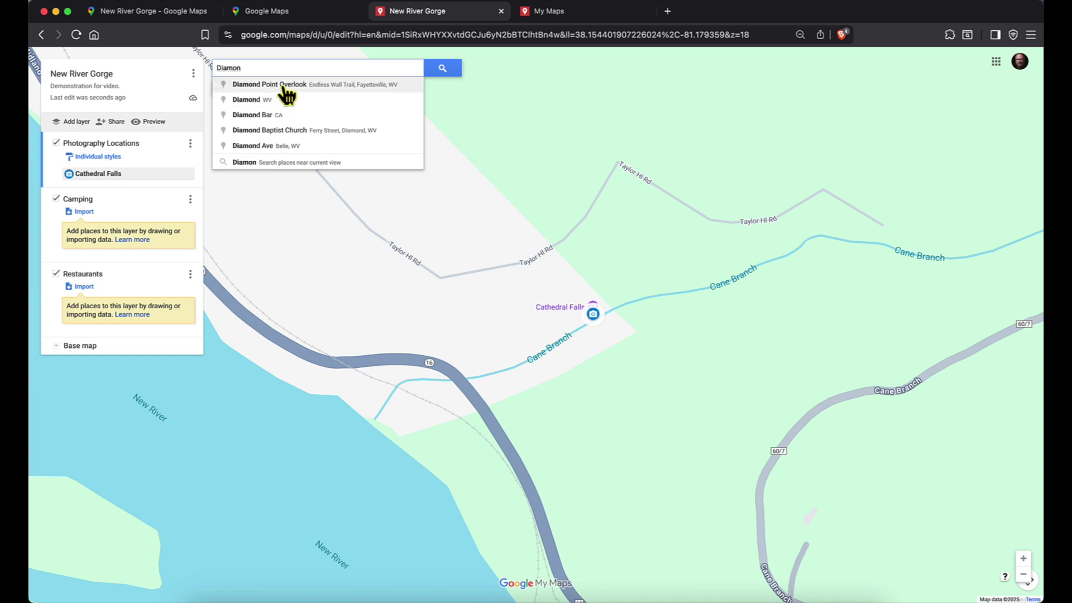
pyautogui.click(286, 85)
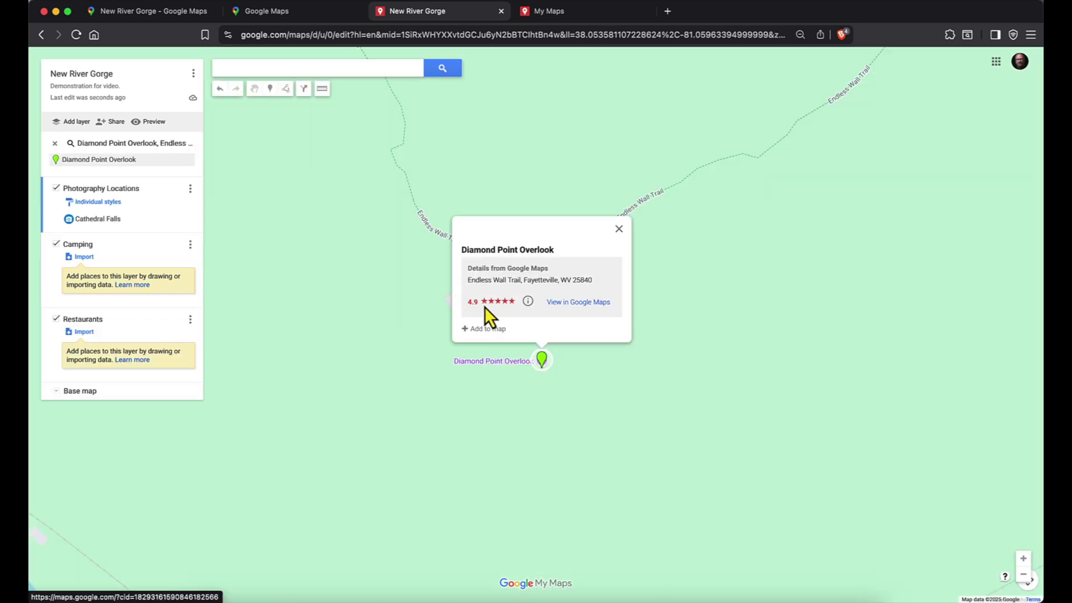
pyautogui.click(491, 329)
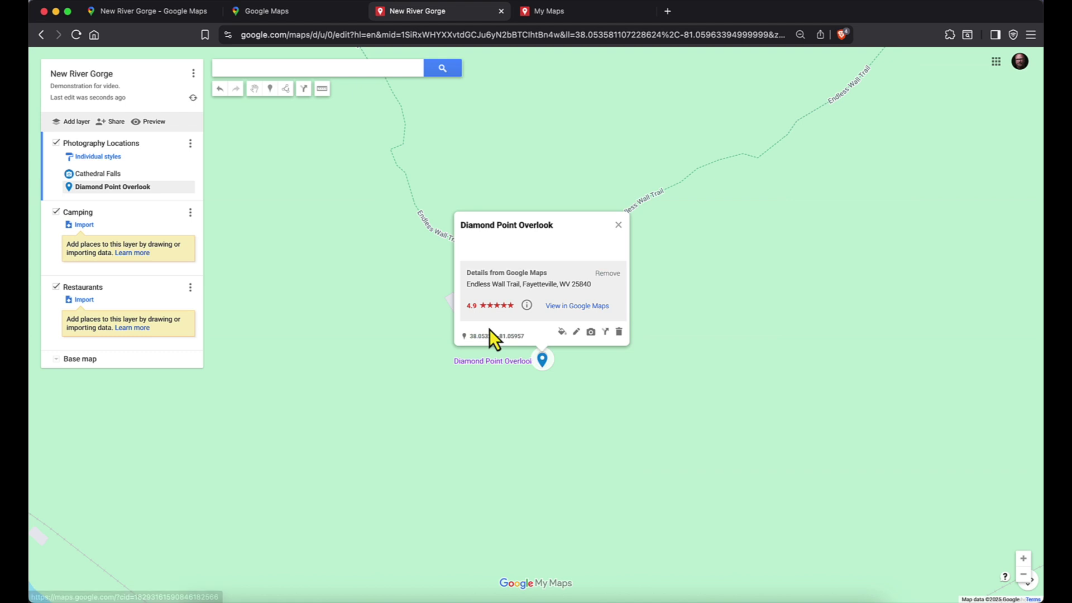
# Give the Diamond Point Overlook marker the camera icon and the description "Another possible overlook".
pyautogui.click(562, 331)
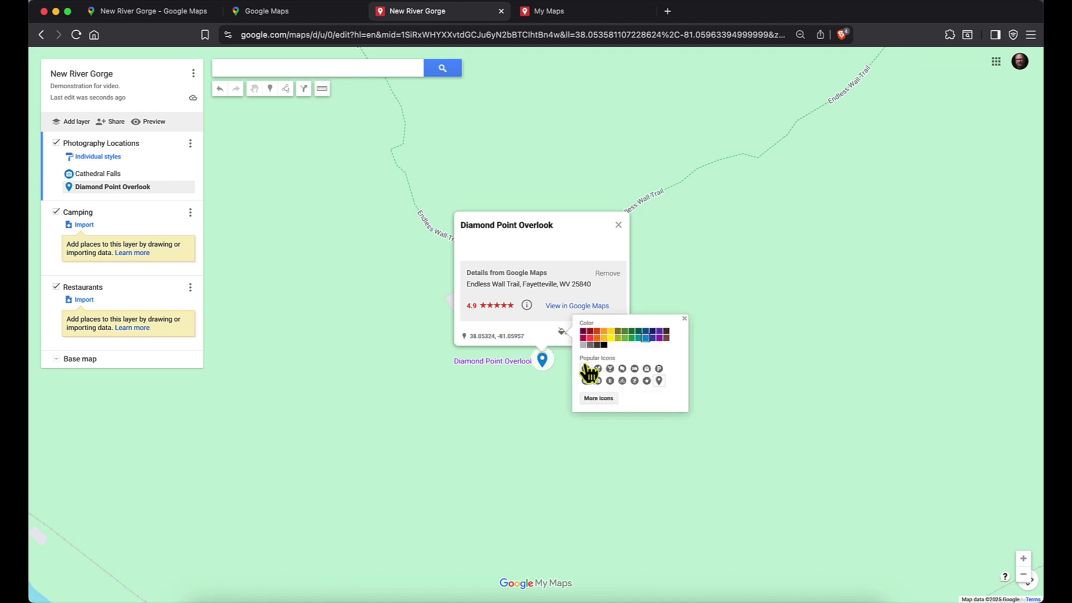
pyautogui.click(598, 381)
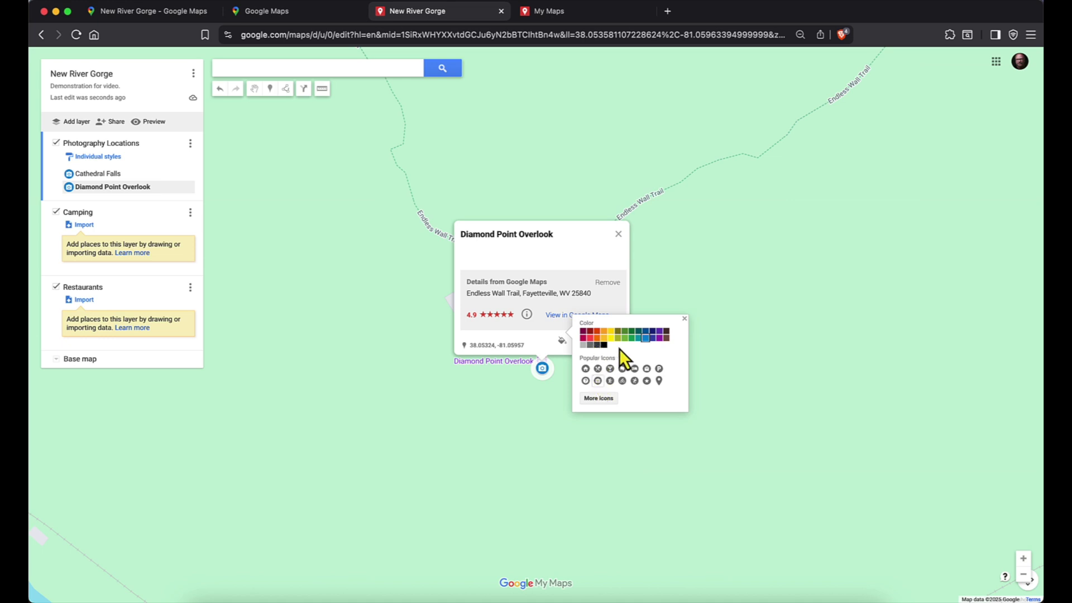
pyautogui.click(684, 318)
pyautogui.click(582, 343)
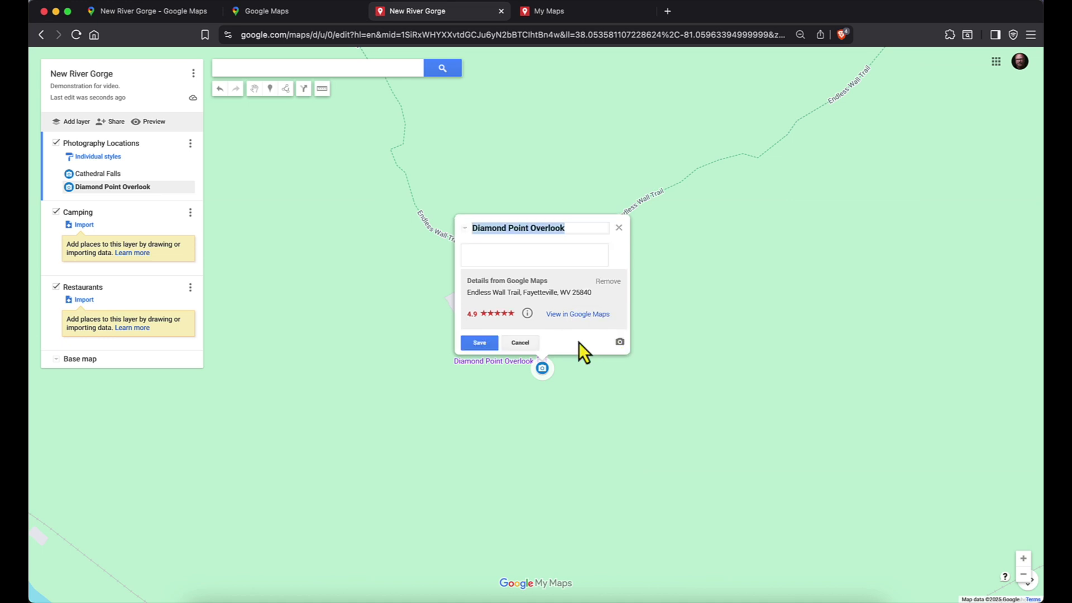
pyautogui.click(547, 259)
pyautogui.write('Another possible overlook')
pyautogui.click(475, 341)
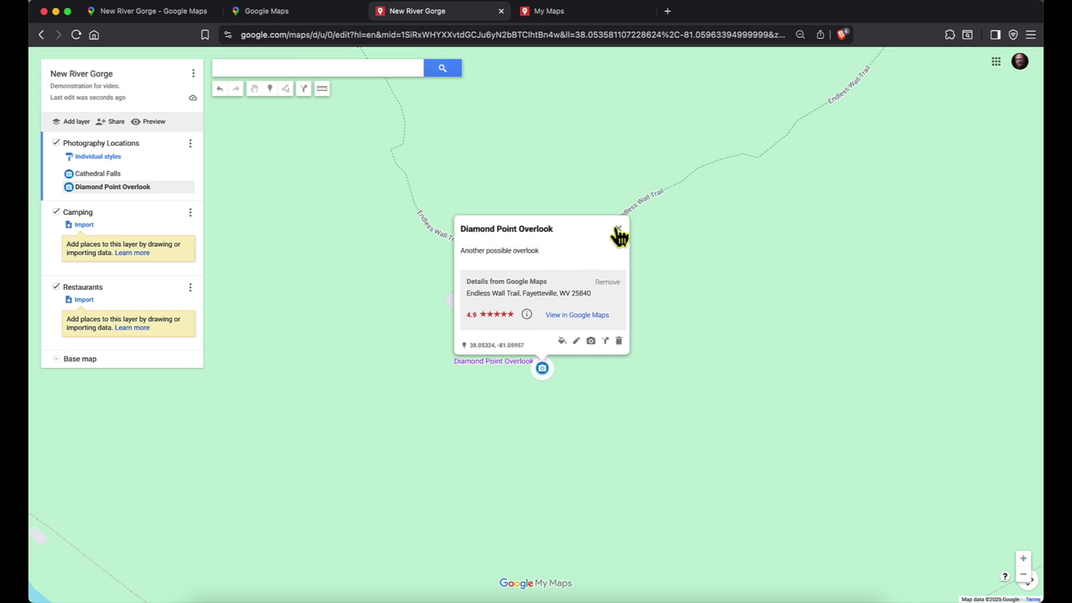
pyautogui.click(618, 230)
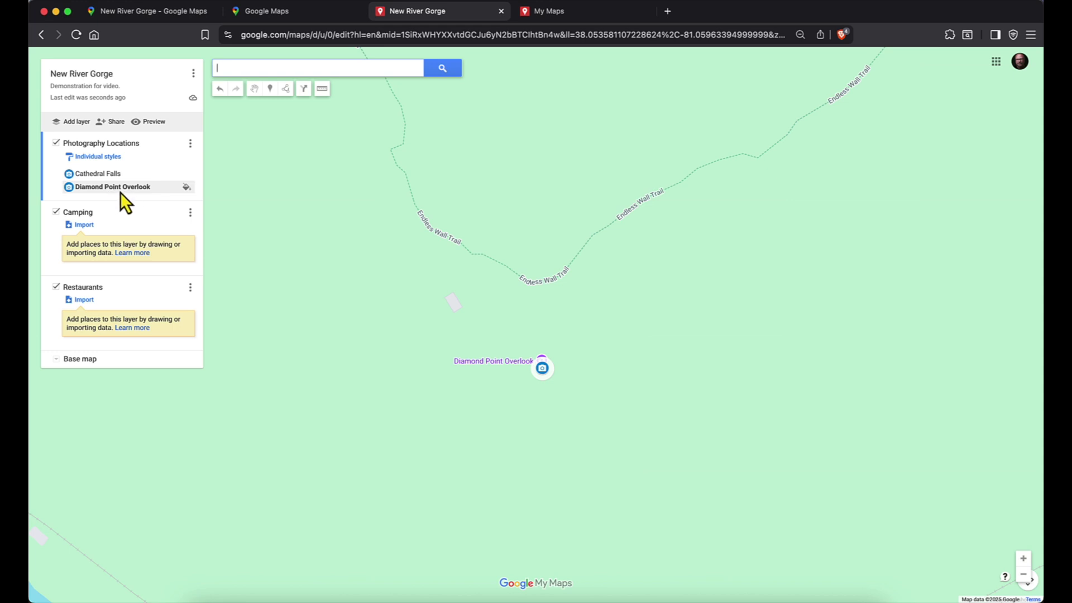
# Change the Cathedral Falls marker's color to teal green.
pyautogui.click(100, 175)
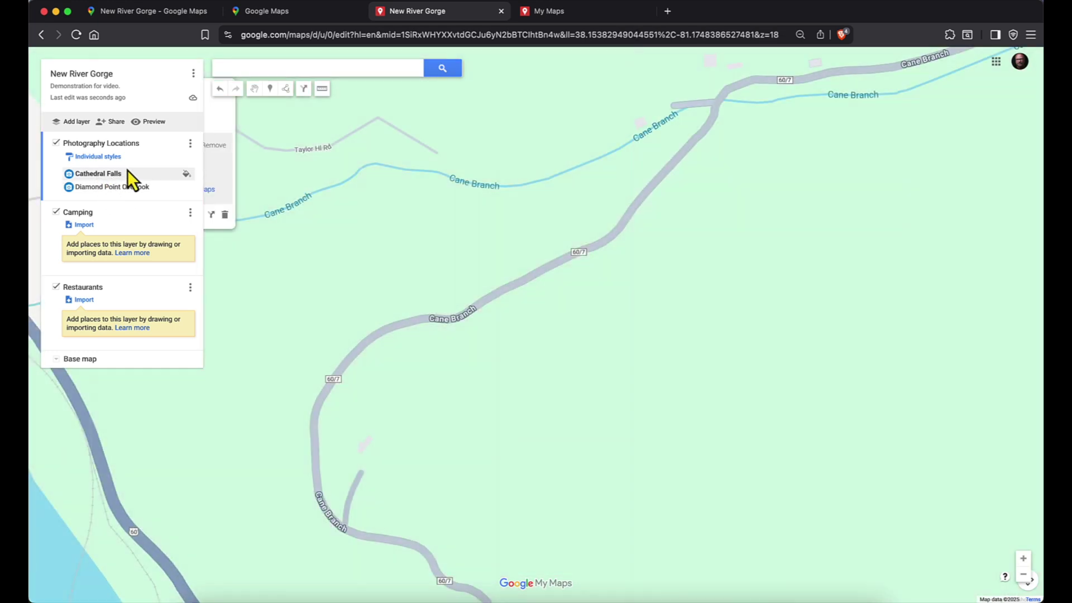
pyautogui.click(186, 173)
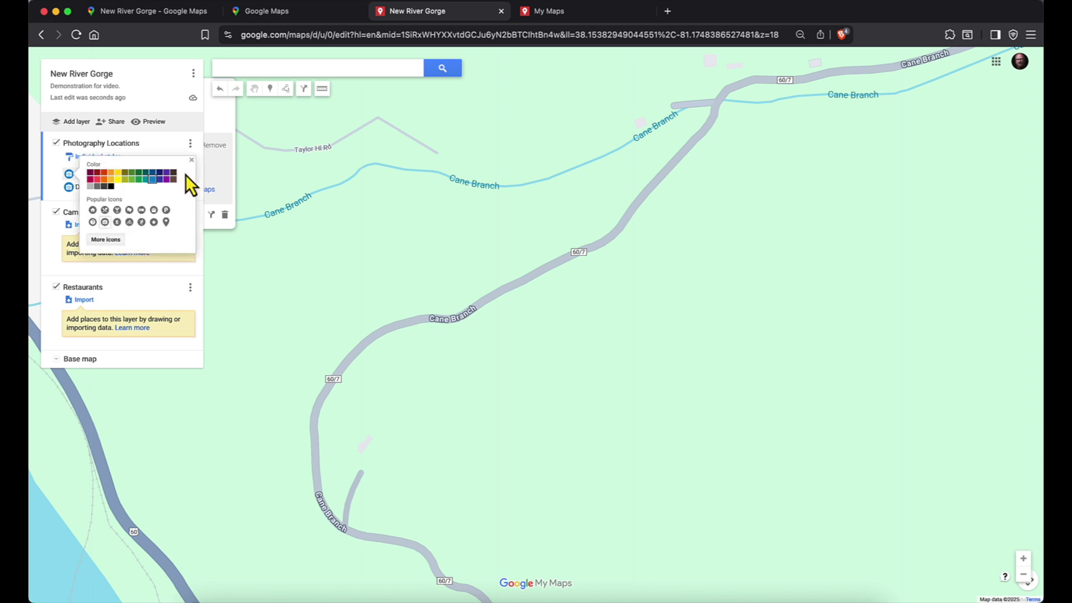
pyautogui.click(145, 179)
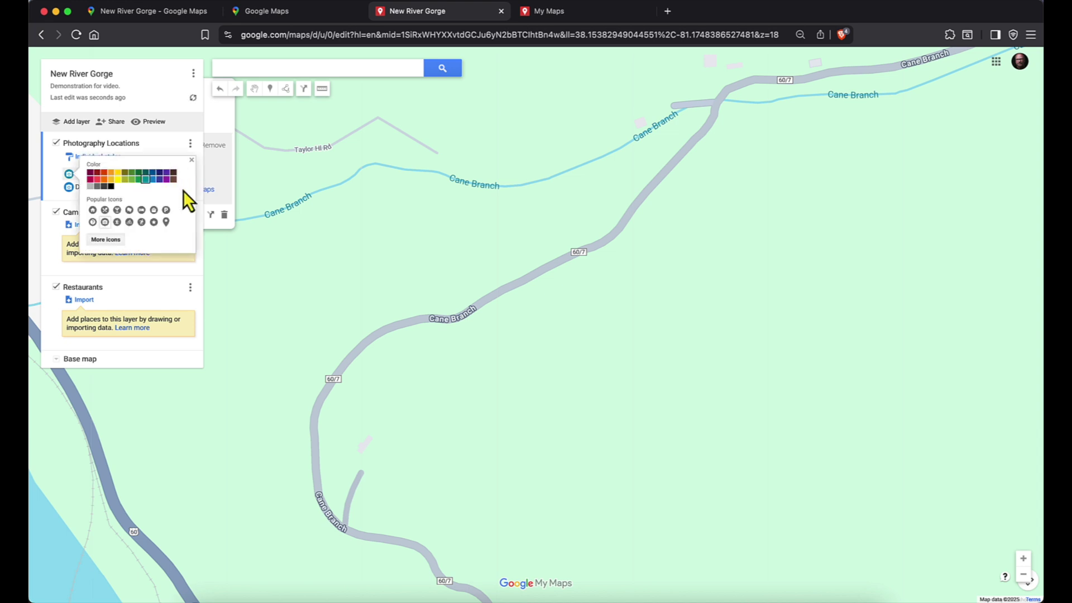
pyautogui.click(198, 156)
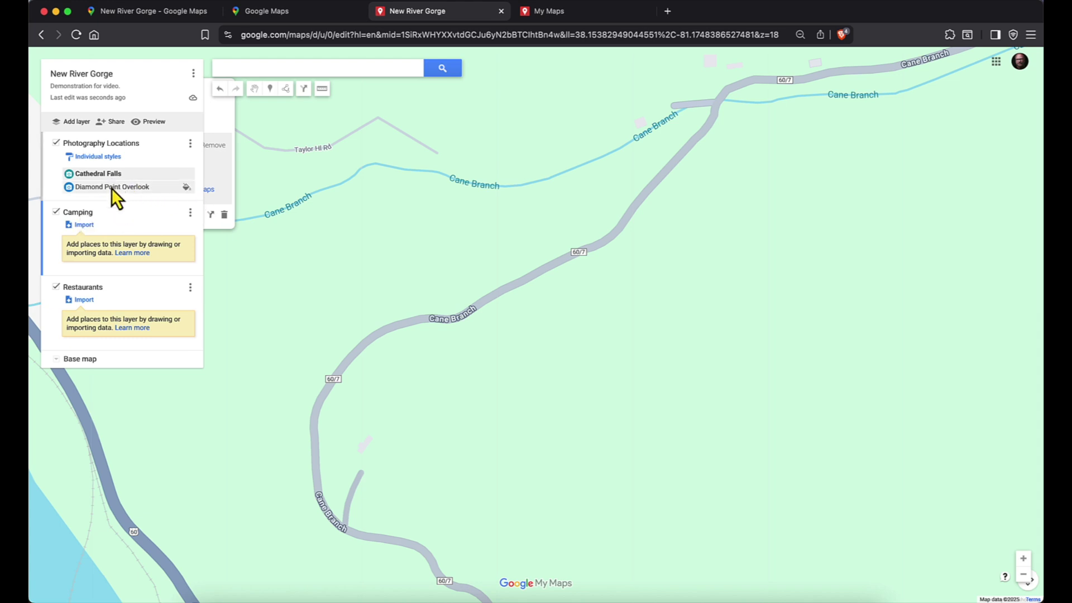
# Examine where the Cathedral Falls and Diamond Point Overlook markers lie on the map between Gauley Bridge and Fayetteville.
pyautogui.click(1023, 574)
pyautogui.click(1023, 574)
pyautogui.scroll(-3, 614, 353)
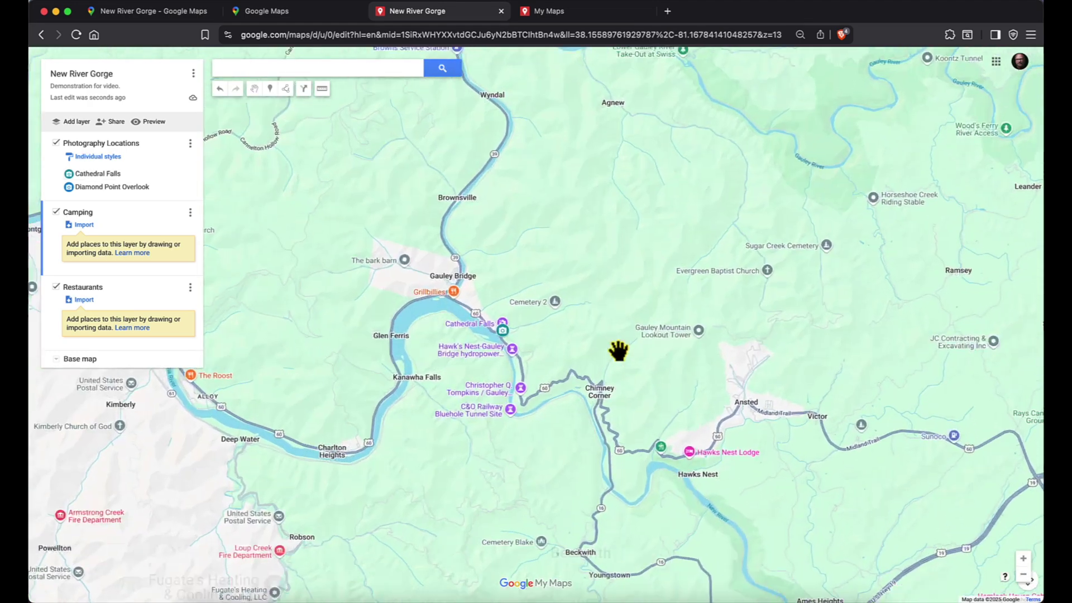
pyautogui.scroll(2, 575, 360)
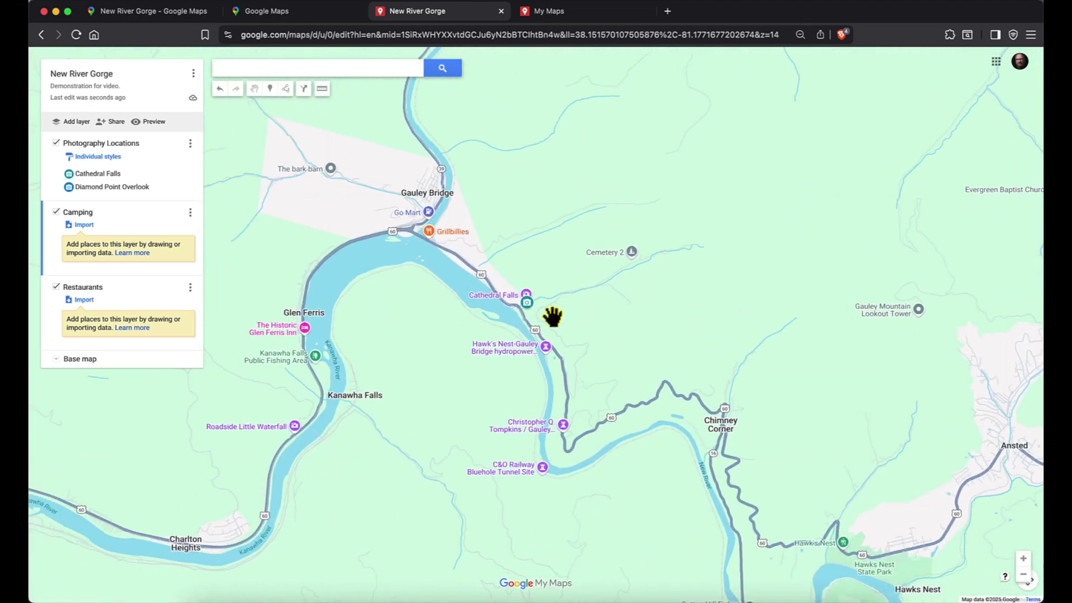
pyautogui.scroll(-2, 609, 328)
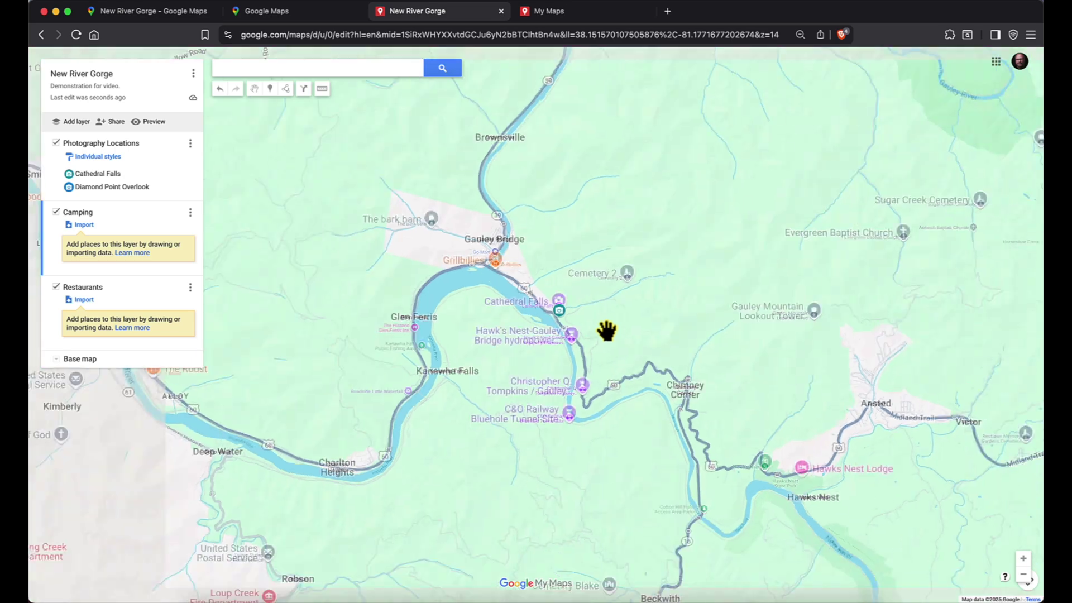
pyautogui.moveTo(682, 395); pyautogui.dragTo(575, 220)
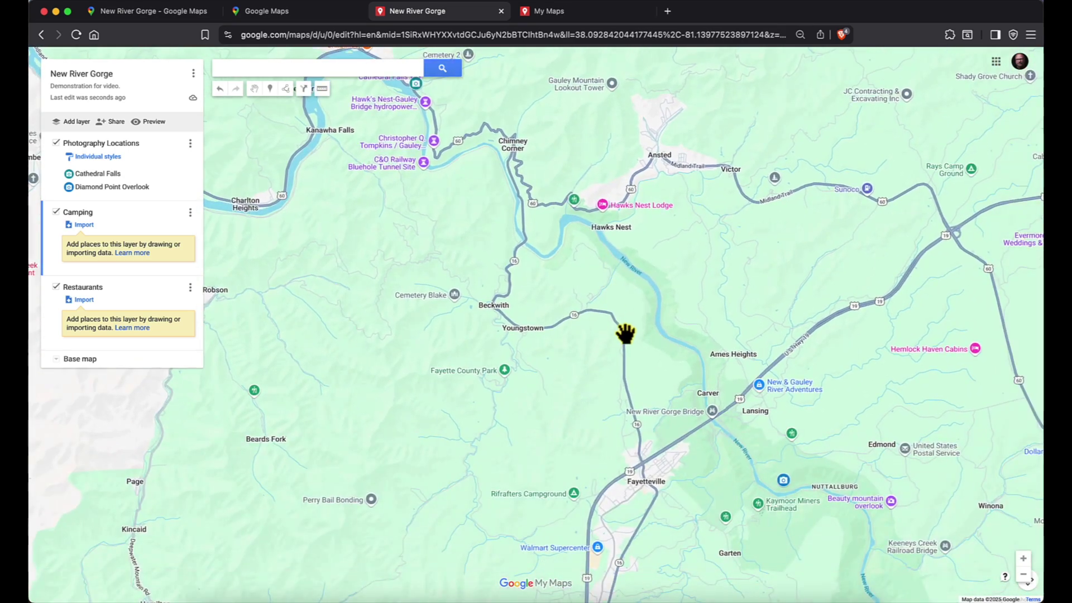
pyautogui.moveTo(627, 333); pyautogui.dragTo(541, 244)
pyautogui.scroll(2, 656, 290)
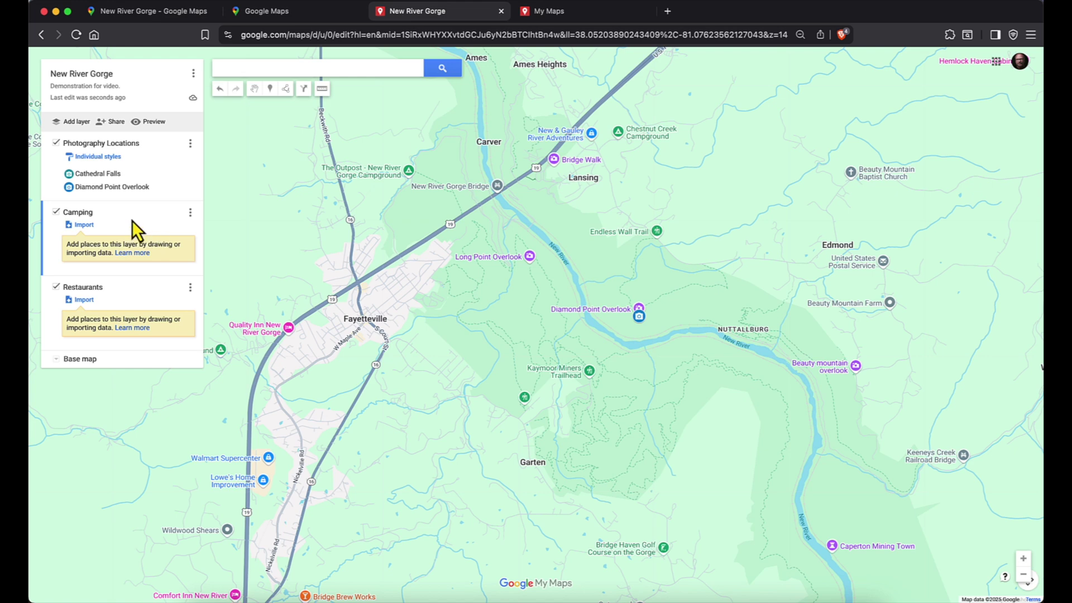
# Search for "Camp", choose The Outpost - New River Gorge Campground and add it to the Camping layer.
pyautogui.click(244, 69)
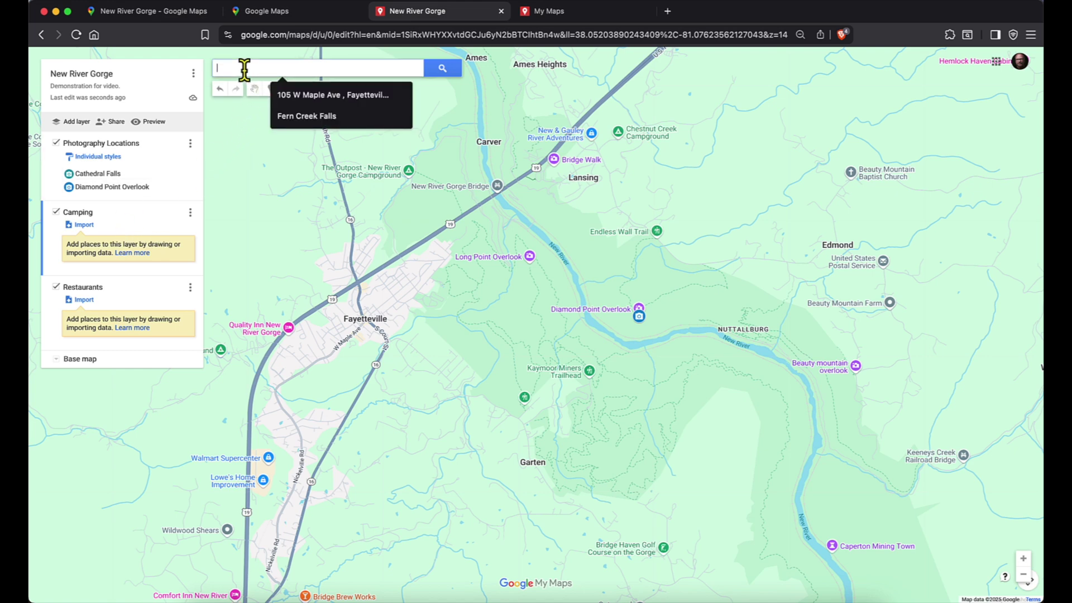
pyautogui.write('Camp')
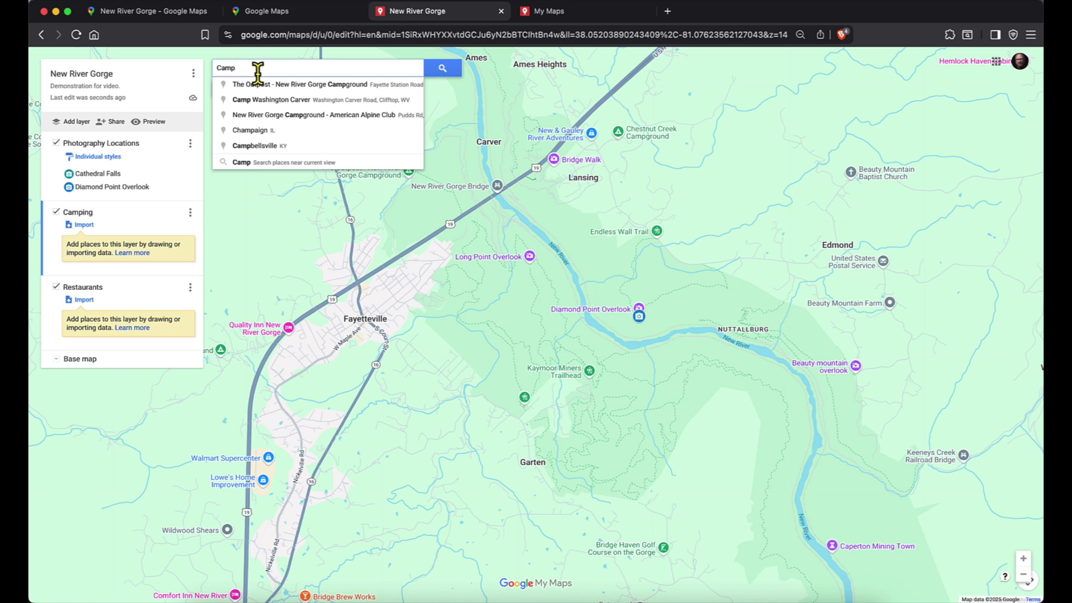
pyautogui.click(301, 87)
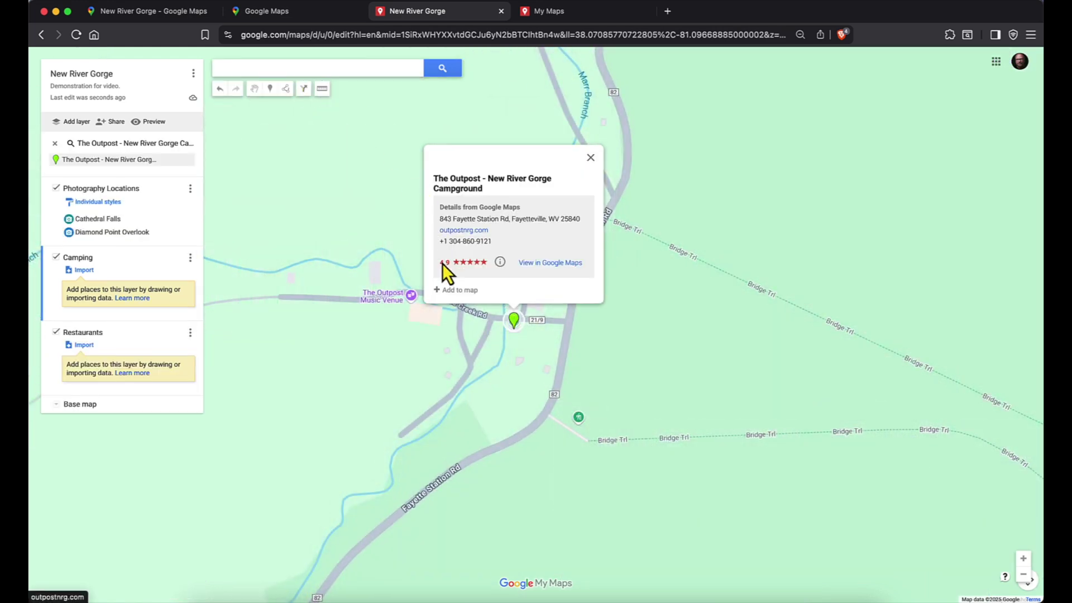
pyautogui.click(454, 291)
# Give The Outpost campground marker a brown color and the tent icon.
pyautogui.click(535, 293)
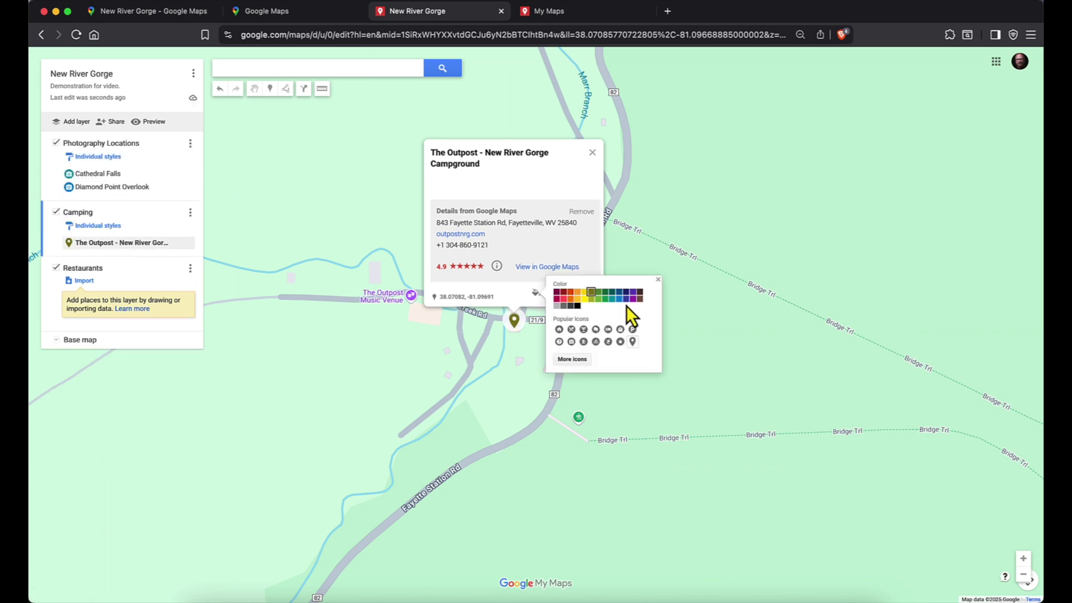
pyautogui.click(641, 302)
pyautogui.click(578, 360)
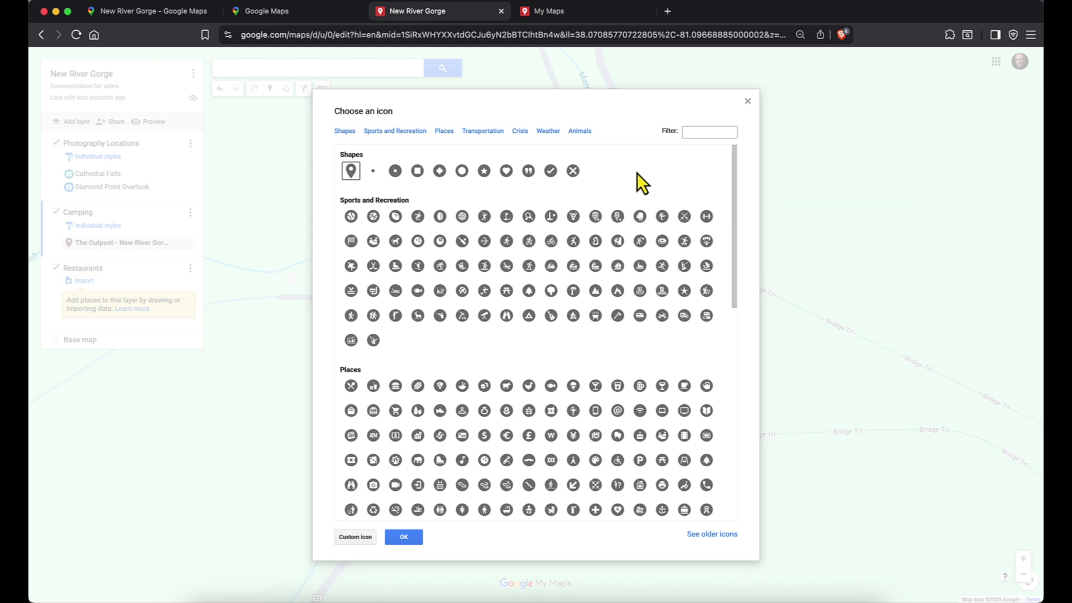
pyautogui.click(690, 132)
pyautogui.write('te')
pyautogui.click(485, 191)
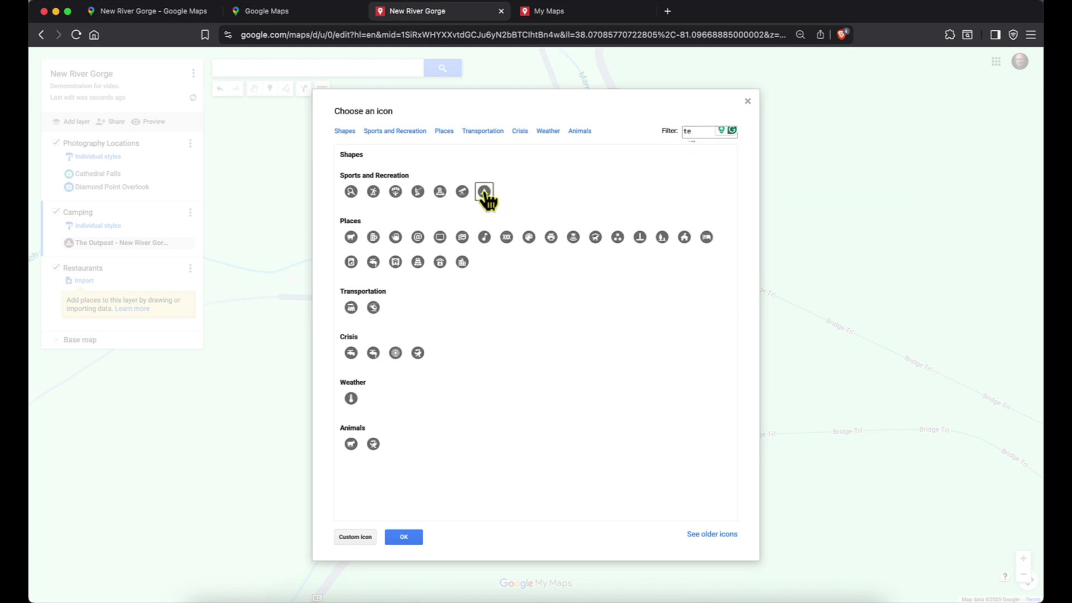
pyautogui.click(403, 537)
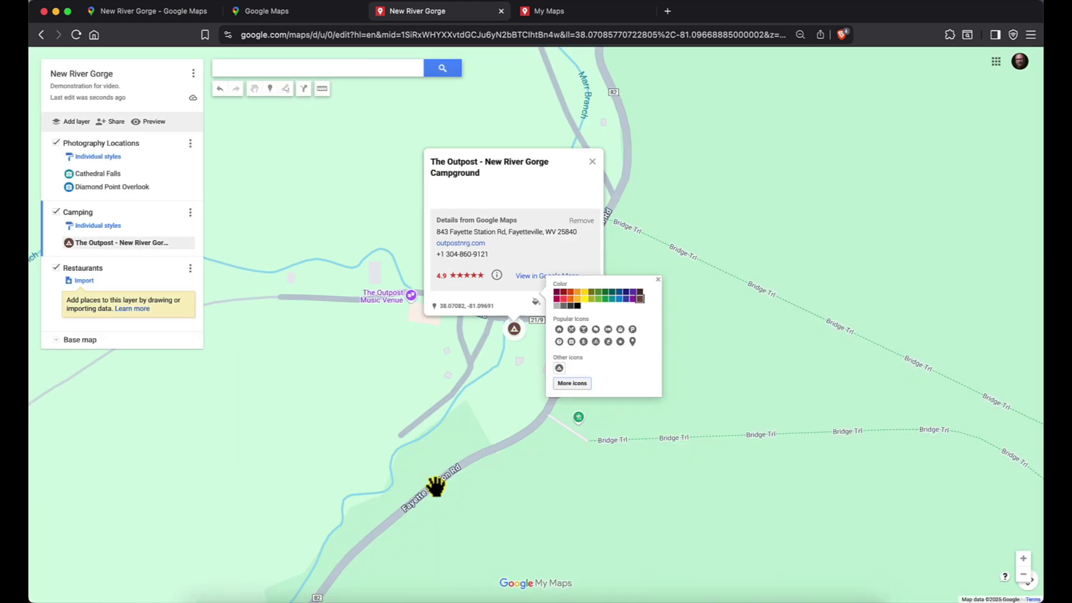
pyautogui.click(551, 305)
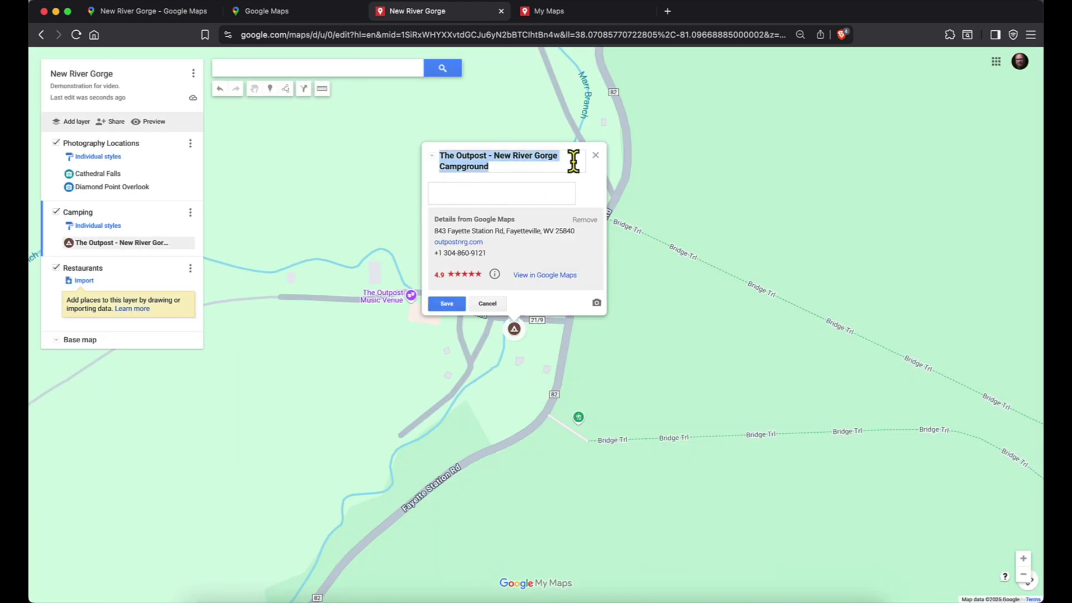
pyautogui.click(596, 156)
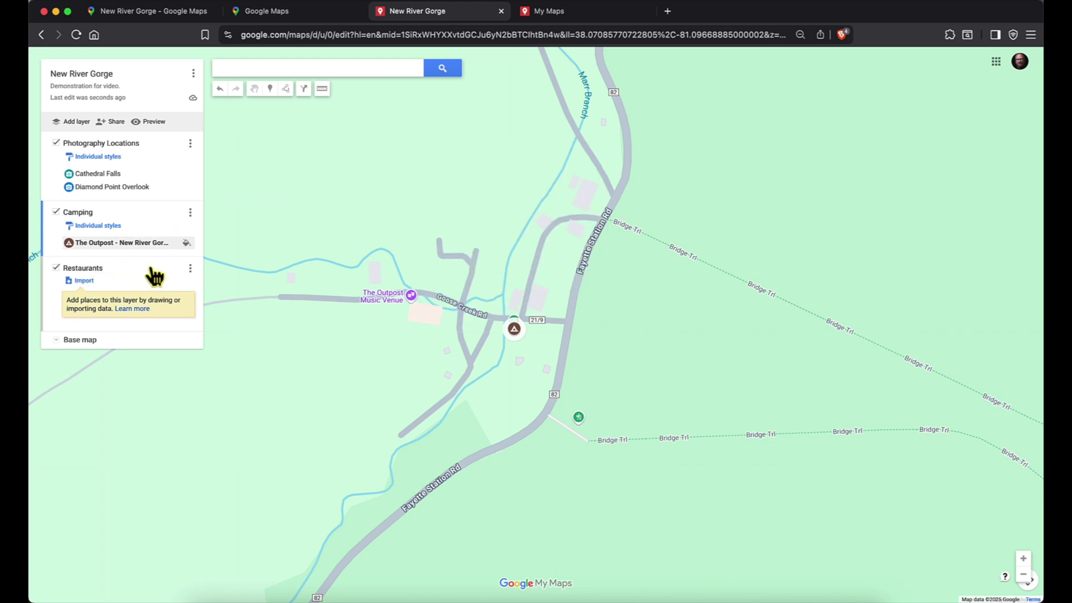
# Make Restaurants the active layer, find Pies & Pints in Fayetteville, WV and add it to that layer.
pyautogui.click(191, 269)
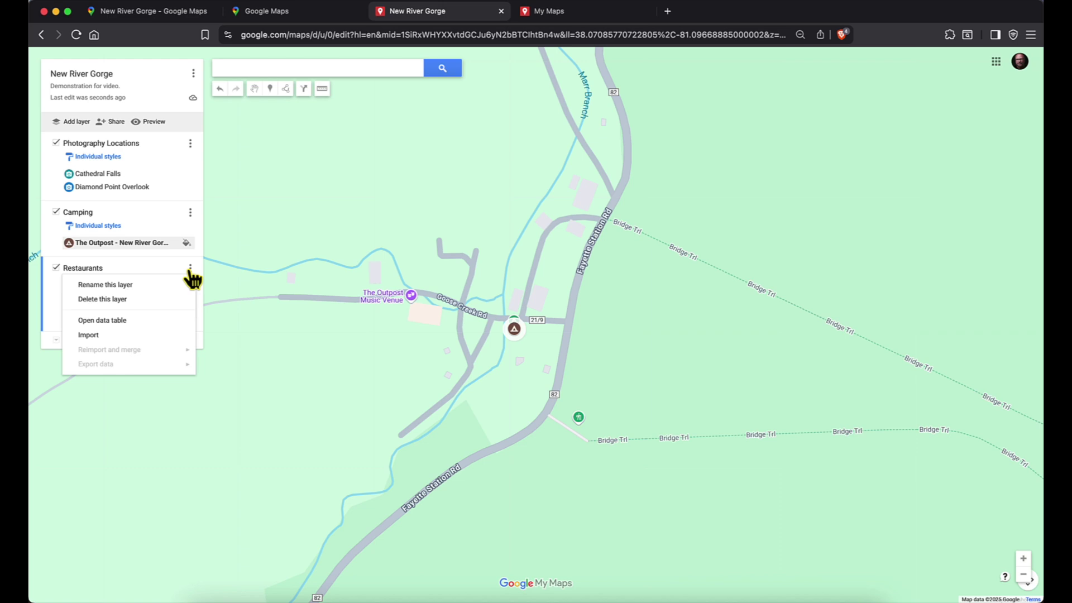
pyautogui.click(134, 284)
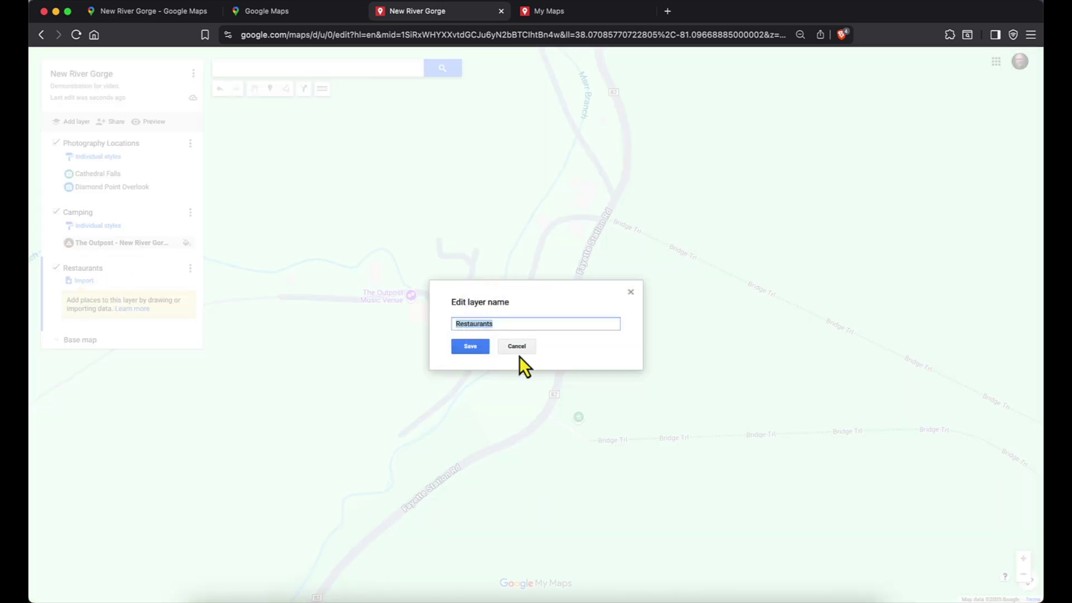
pyautogui.click(508, 347)
pyautogui.click(379, 70)
pyautogui.write('restaur')
pyautogui.press('BackSpace')
pyautogui.press('BackSpace')
pyautogui.press('BackSpace')
pyautogui.press('BackSpace')
pyautogui.press('BackSpace')
pyautogui.press('BackSpace')
pyautogui.press('BackSpace')
pyautogui.write('Pies')
pyautogui.click(310, 84)
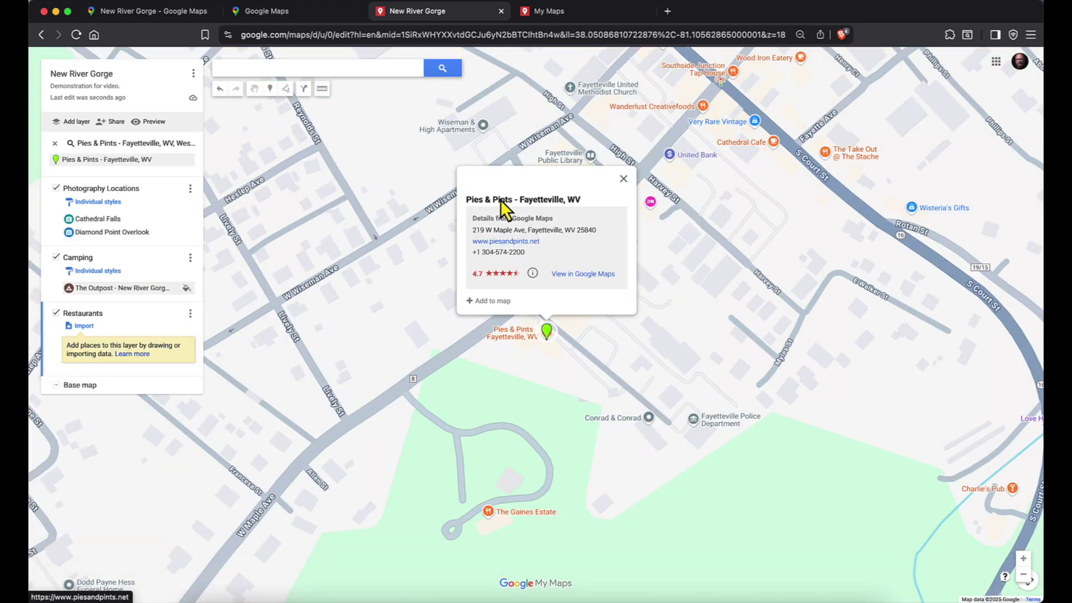
pyautogui.click(490, 300)
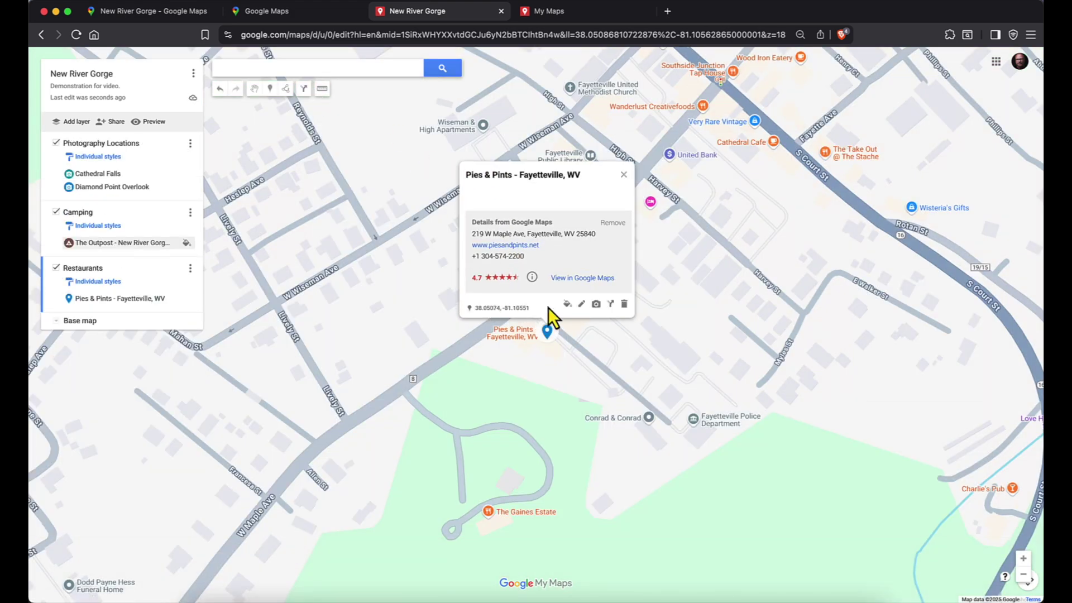
# Give the Pies & Pints marker a red color and the crossed-utensils restaurant icon.
pyautogui.click(567, 305)
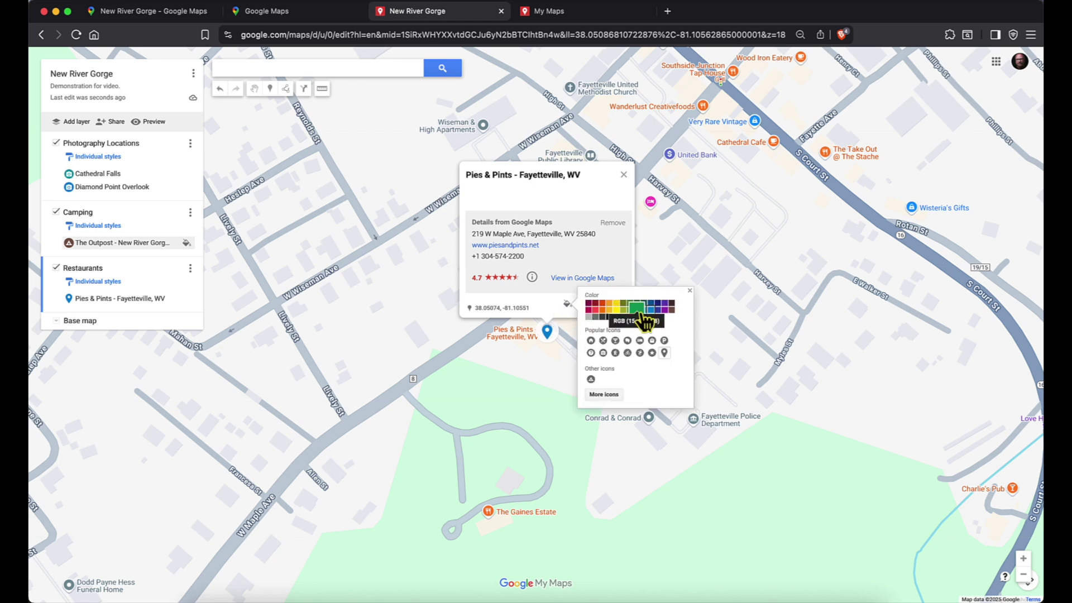
pyautogui.click(603, 312)
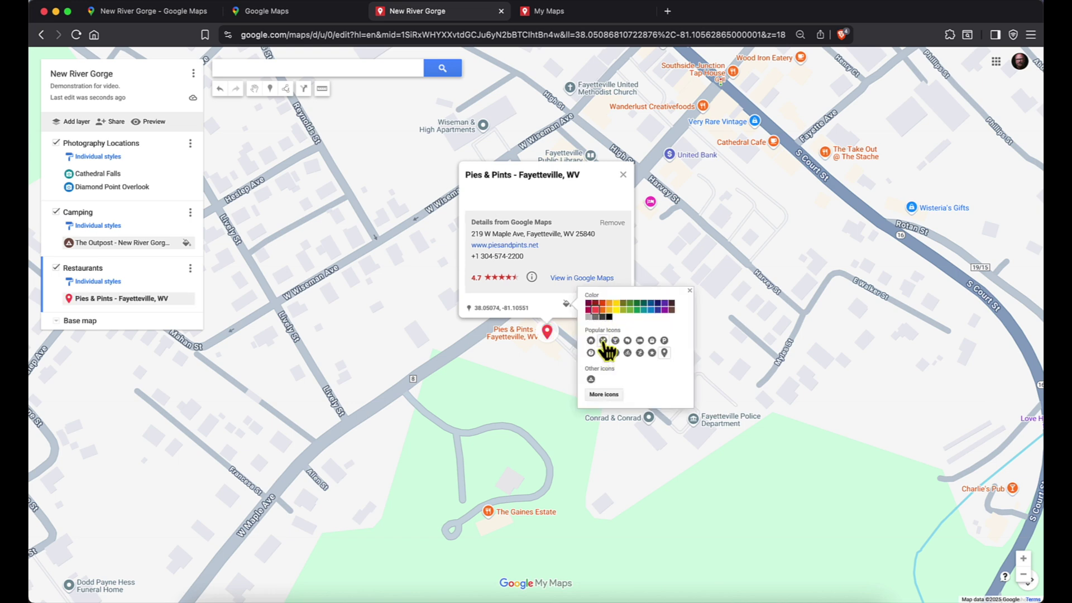
pyautogui.click(603, 340)
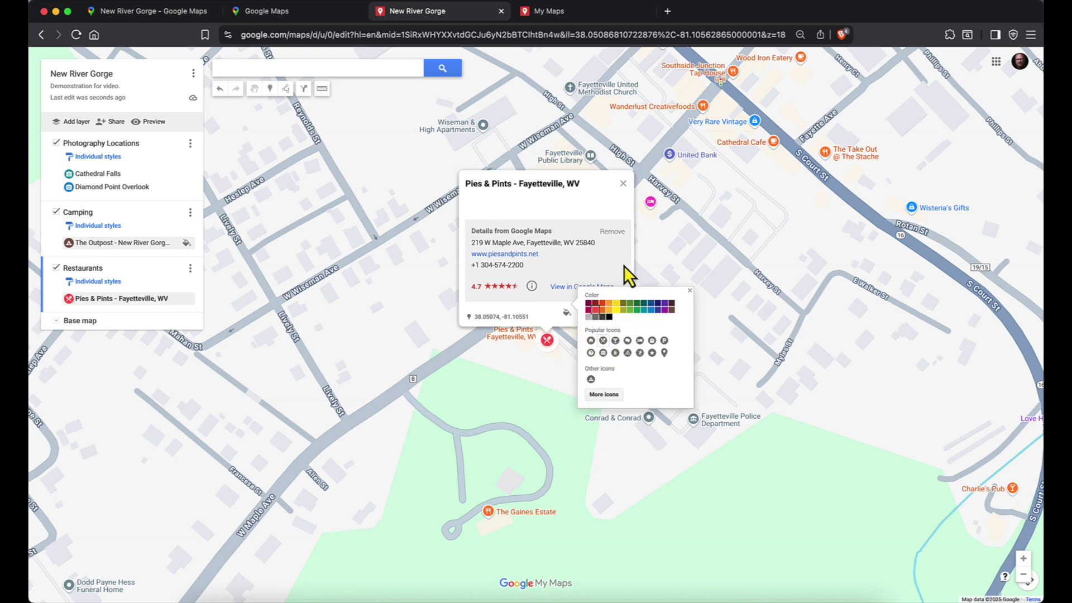
pyautogui.click(625, 184)
pyautogui.click(623, 184)
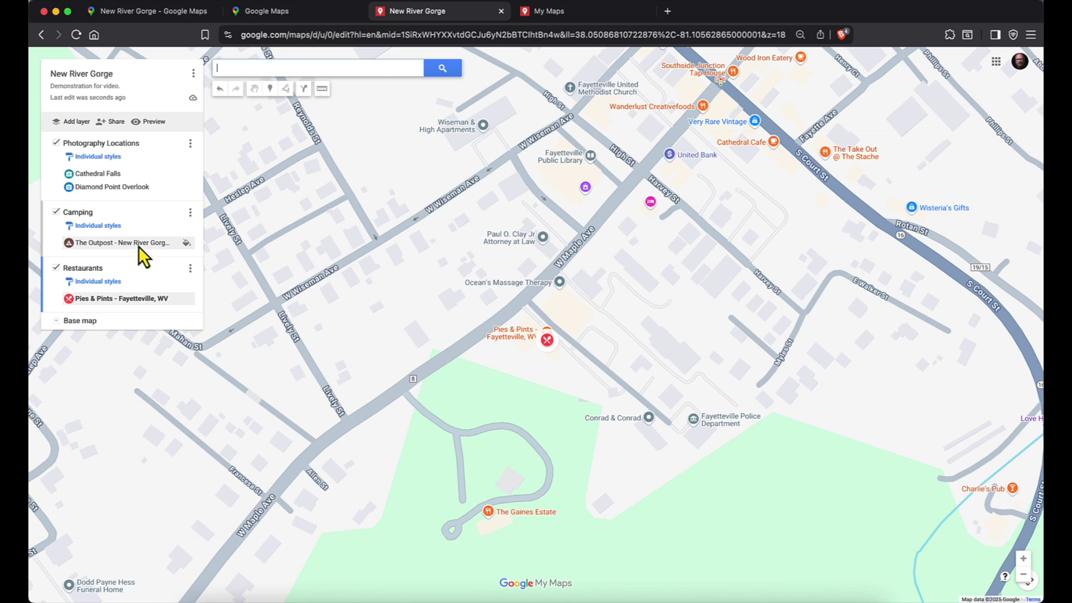
# Move The Outpost campground marker into the Restaurants layer and back into the Camping layer.
pyautogui.click(117, 243)
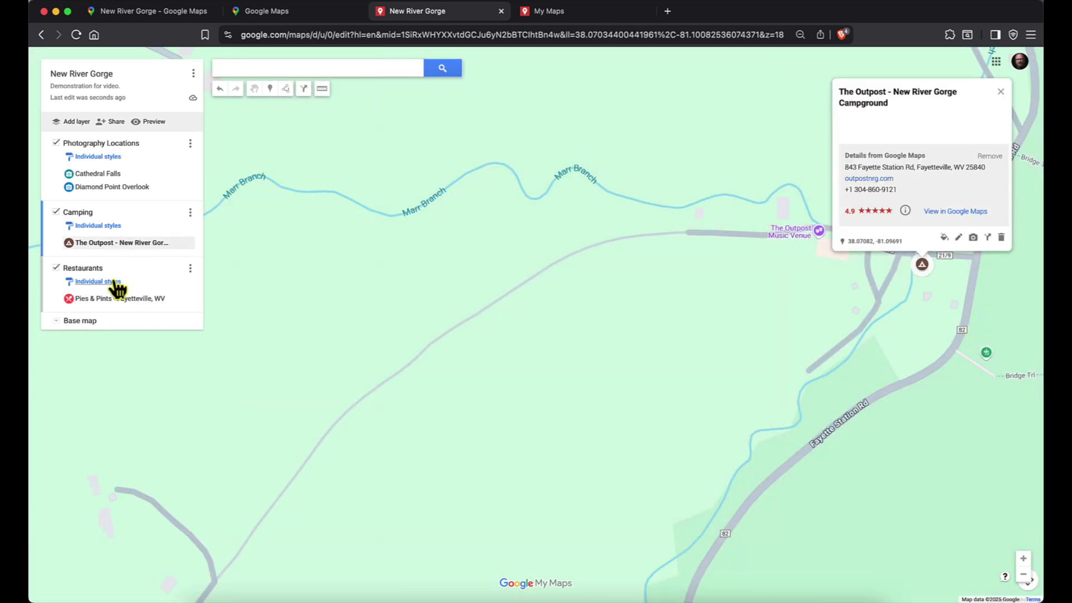
pyautogui.moveTo(112, 245); pyautogui.dragTo(133, 281)
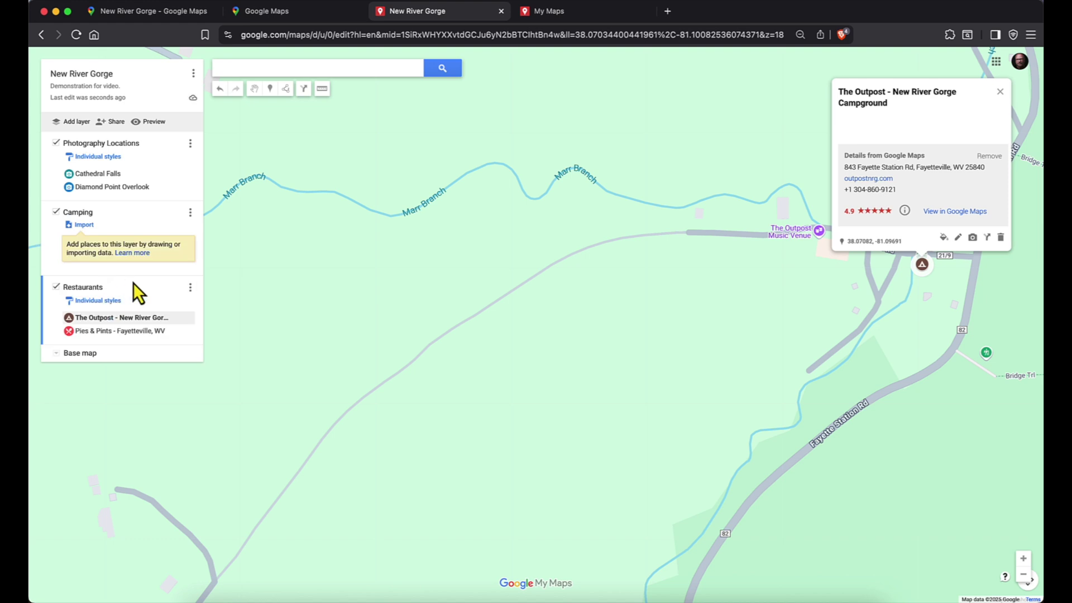
pyautogui.moveTo(115, 318); pyautogui.dragTo(115, 258)
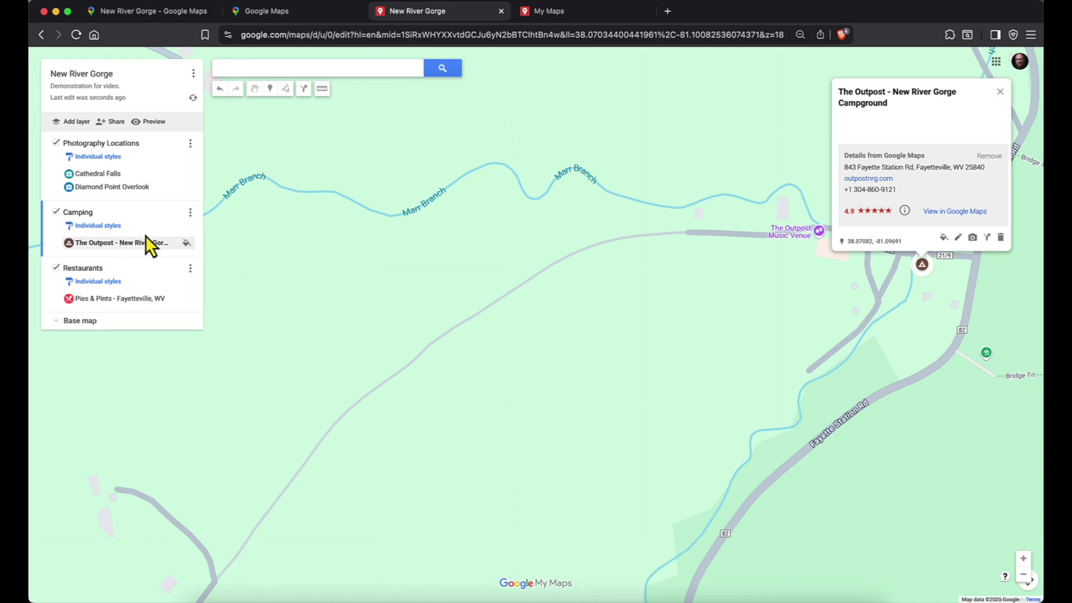